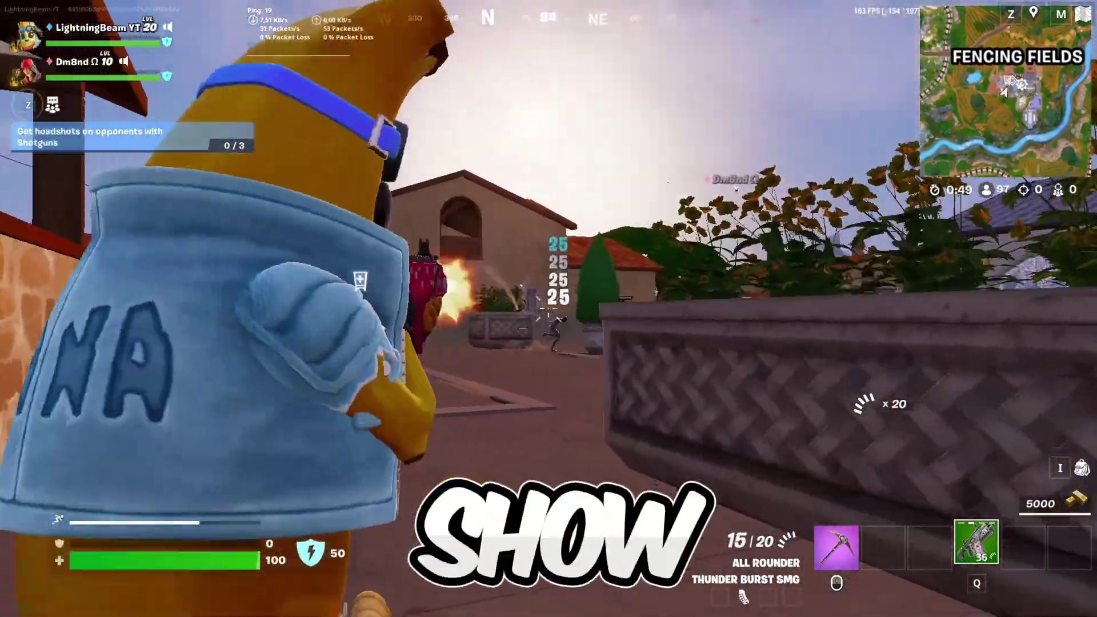
click(549, 309)
click(549, 309)
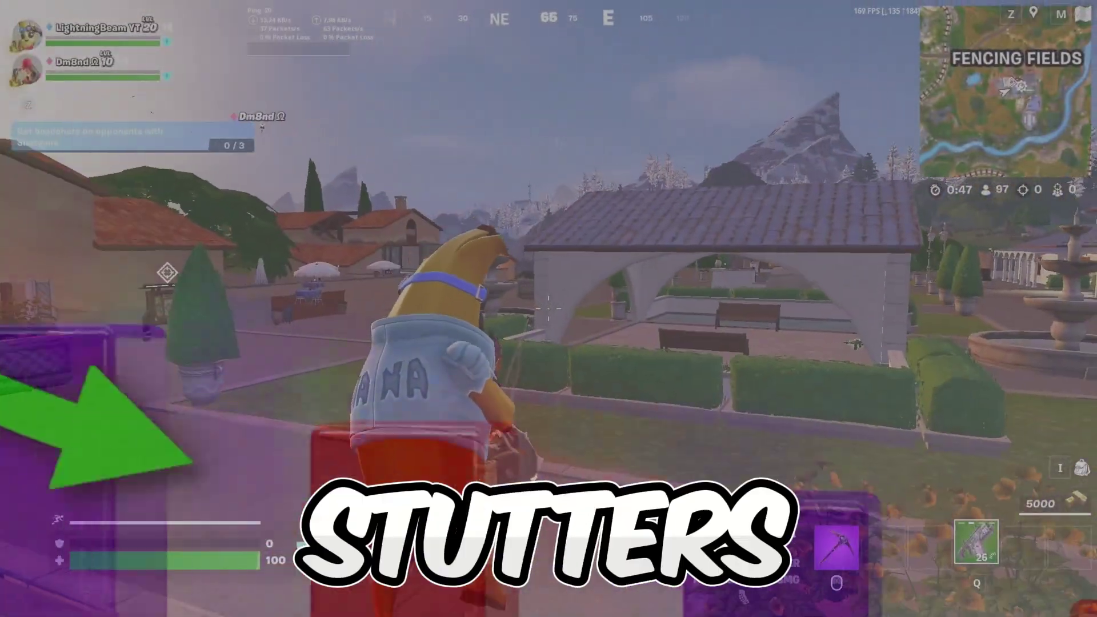
click(549, 309)
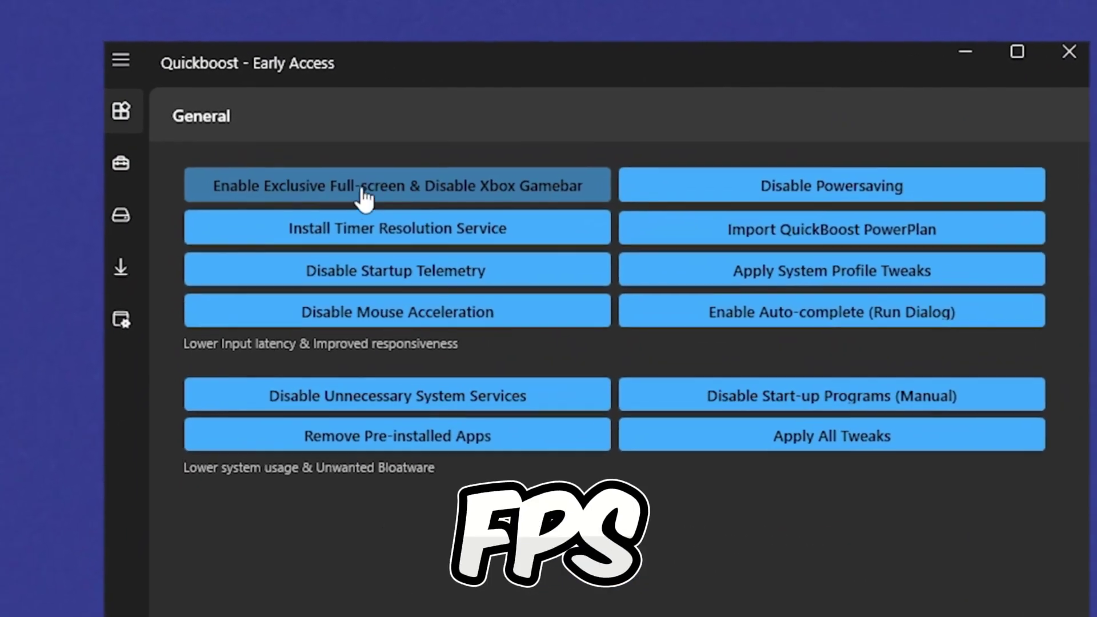
click(363, 190)
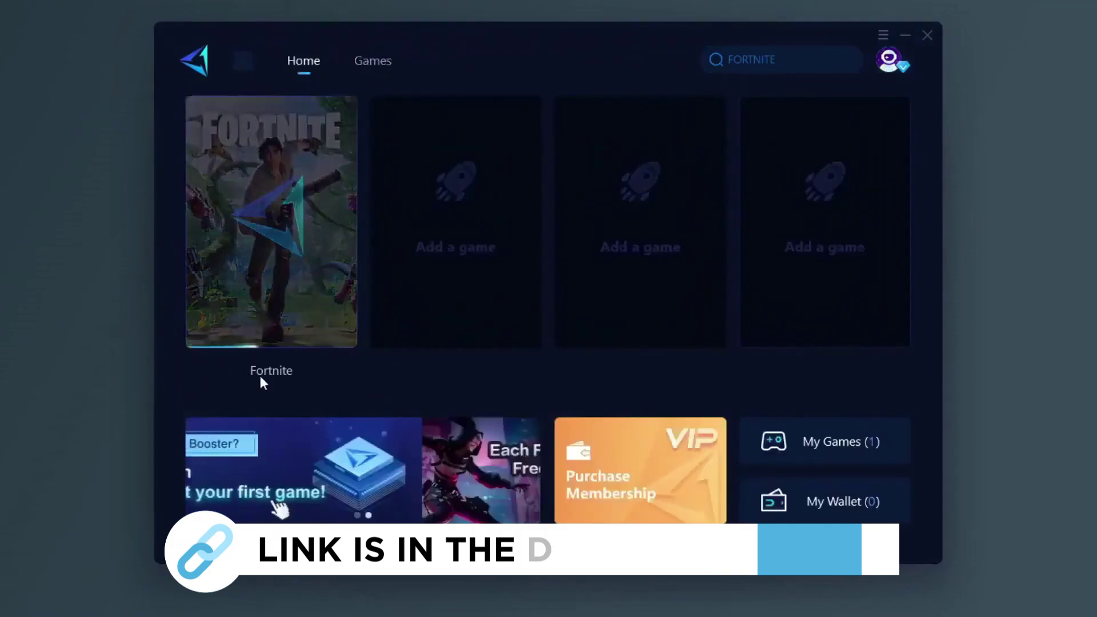
Browse the game catalogue in GearUp Booster and open its link from the YouTube video description.
click(264, 379)
click(372, 61)
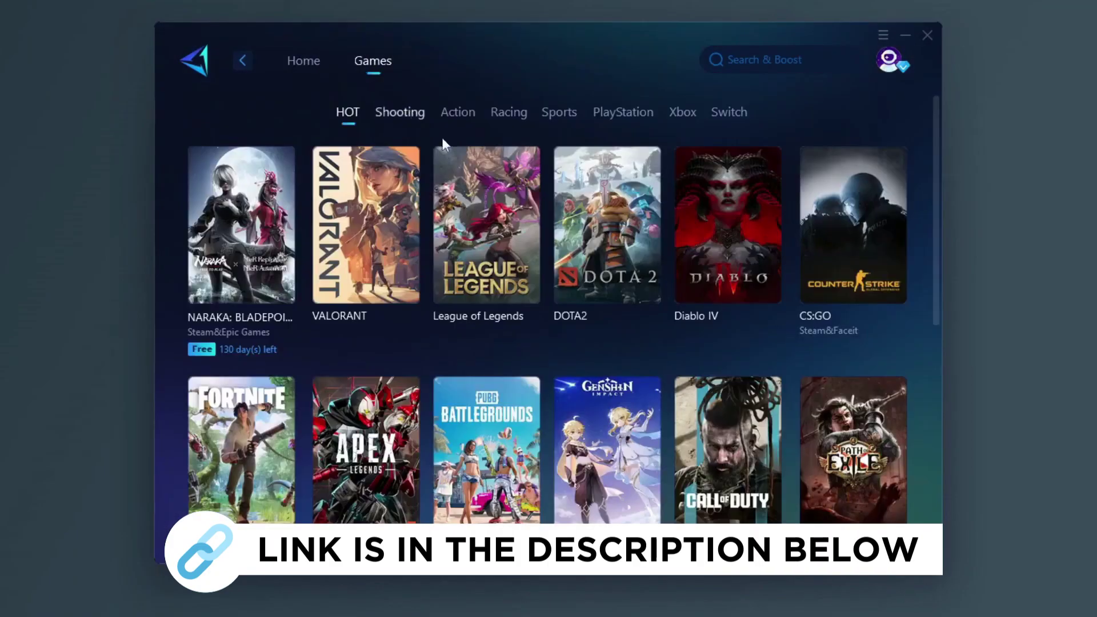
scroll(444, 144, down, 2)
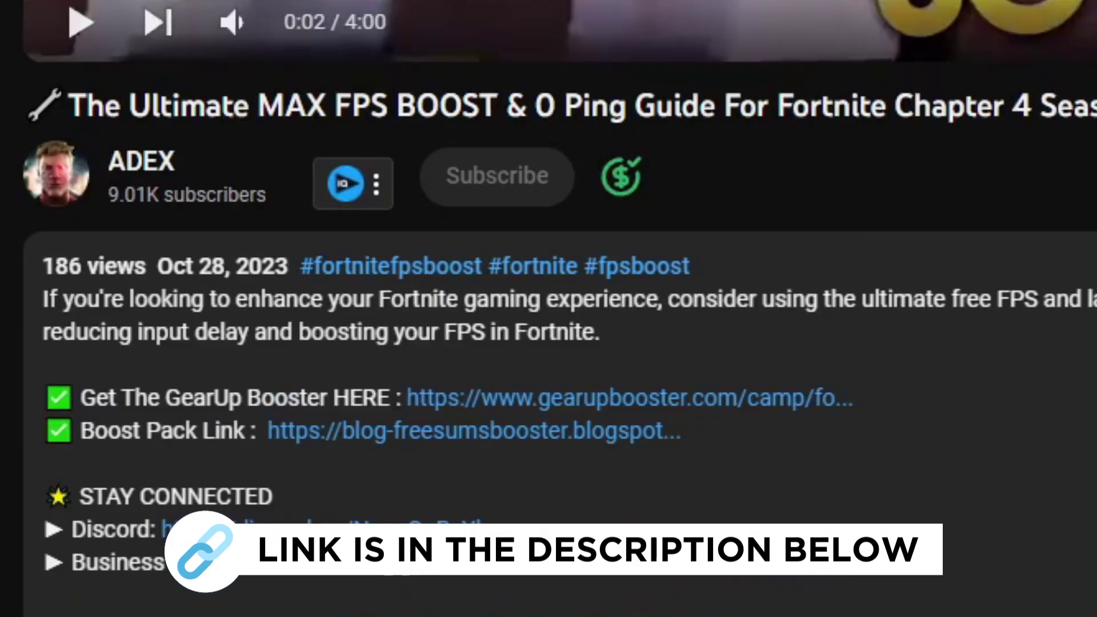
click(591, 400)
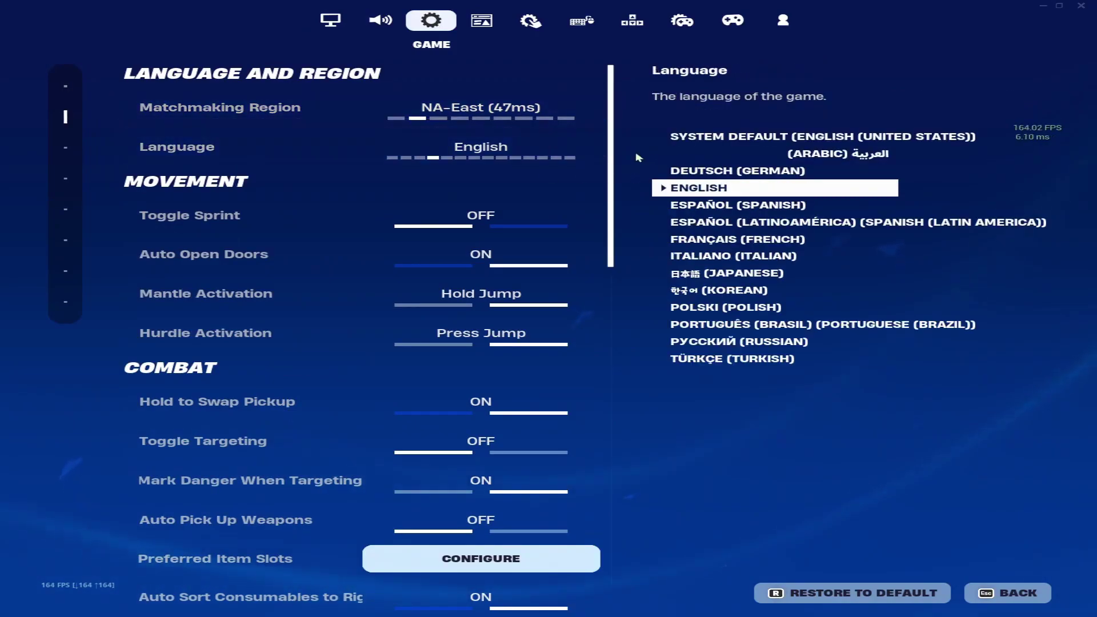
In Fortnite's settings, check the replay recording options and set the audio Sound Quality to Low.
scroll(607, 171, down, 1)
drag(606, 171, 594, 466)
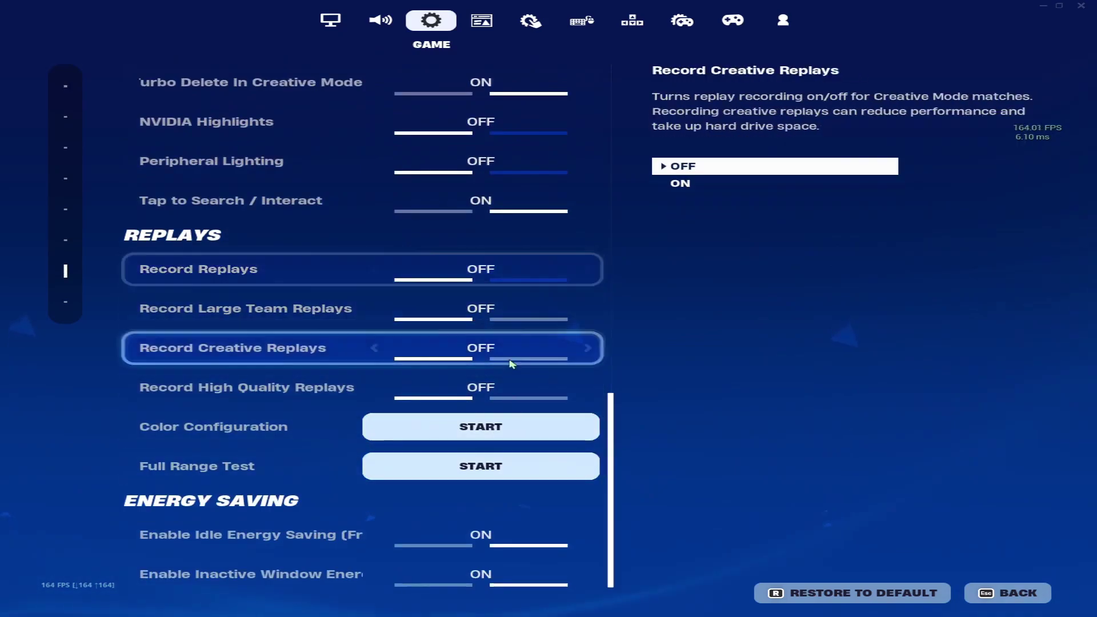
scroll(619, 456, up, 3)
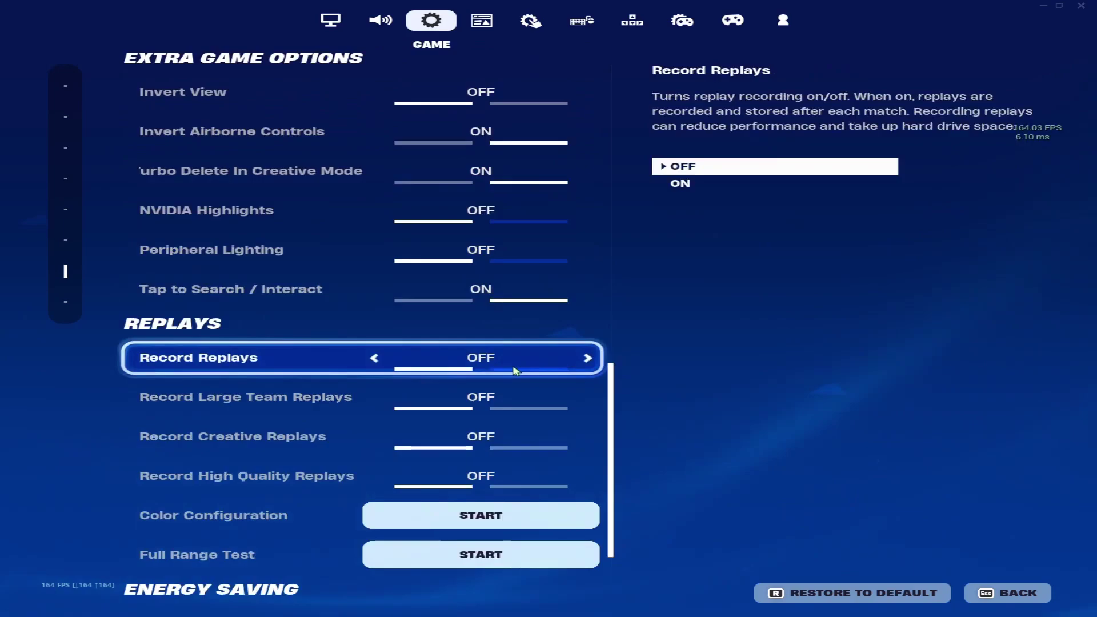
click(380, 20)
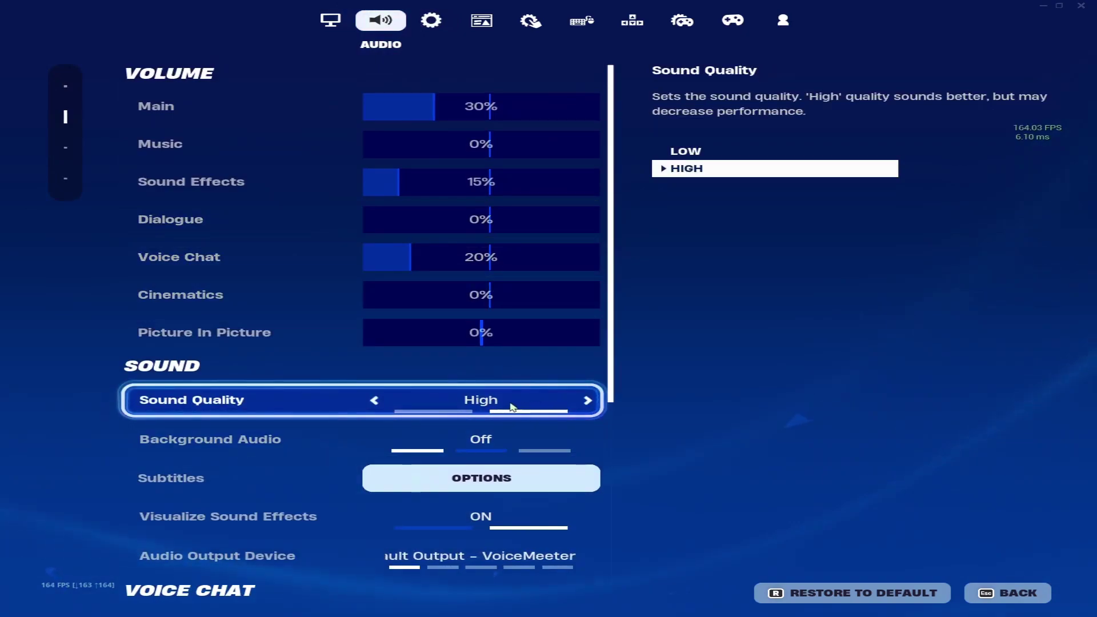
click(375, 400)
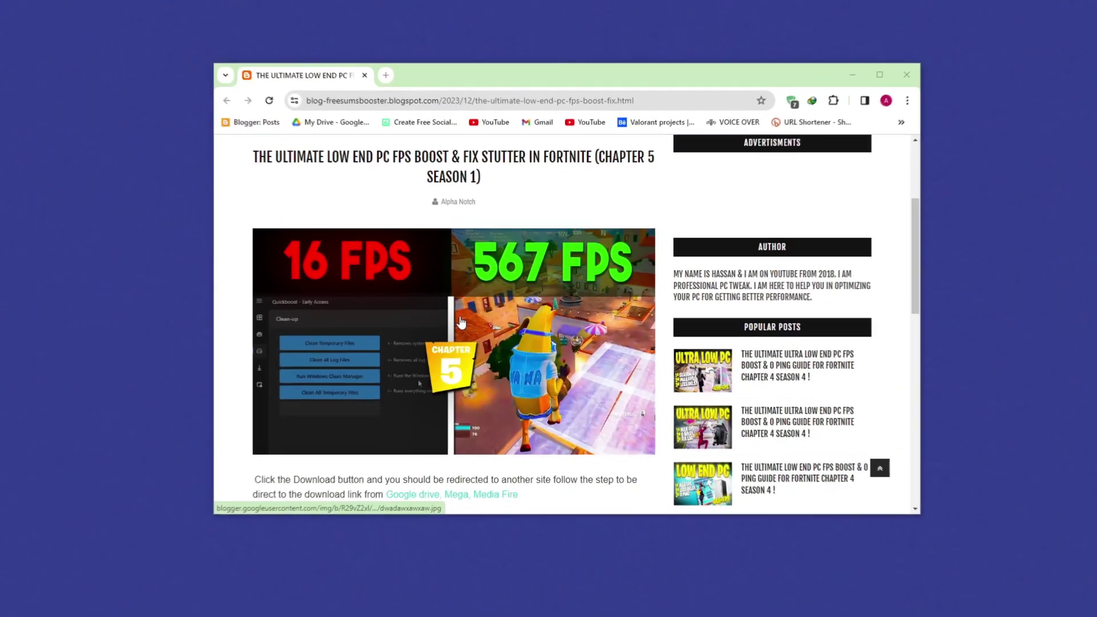
Download QuickBoost.exe from MediaFire through the blog post on the low end PC FPS boost in the browser.
scroll(468, 320, up, 3)
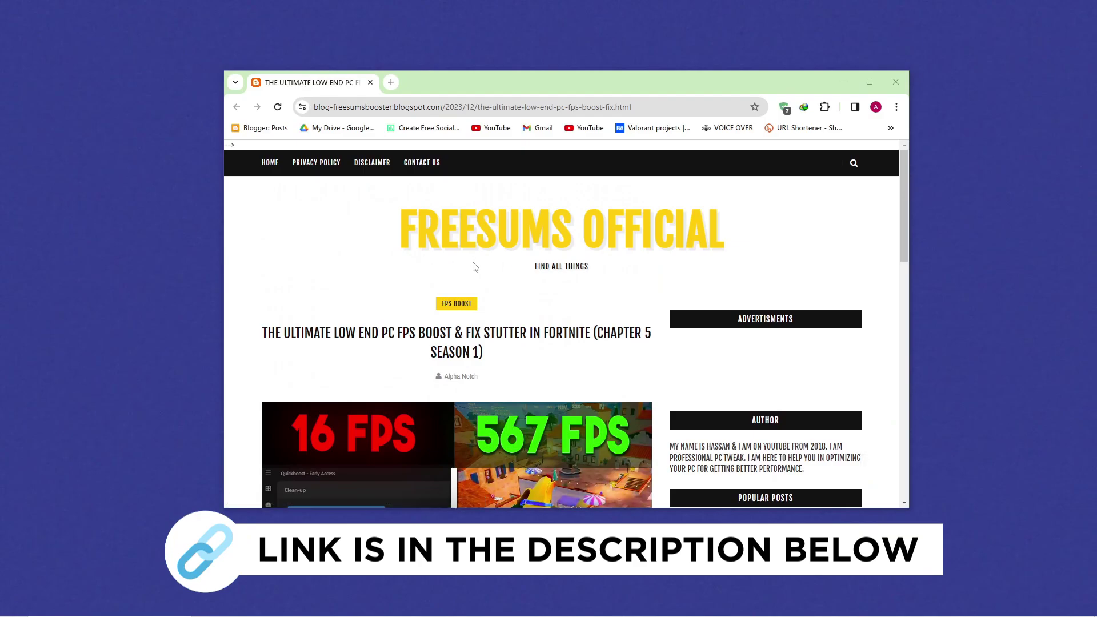
scroll(474, 267, down, 13)
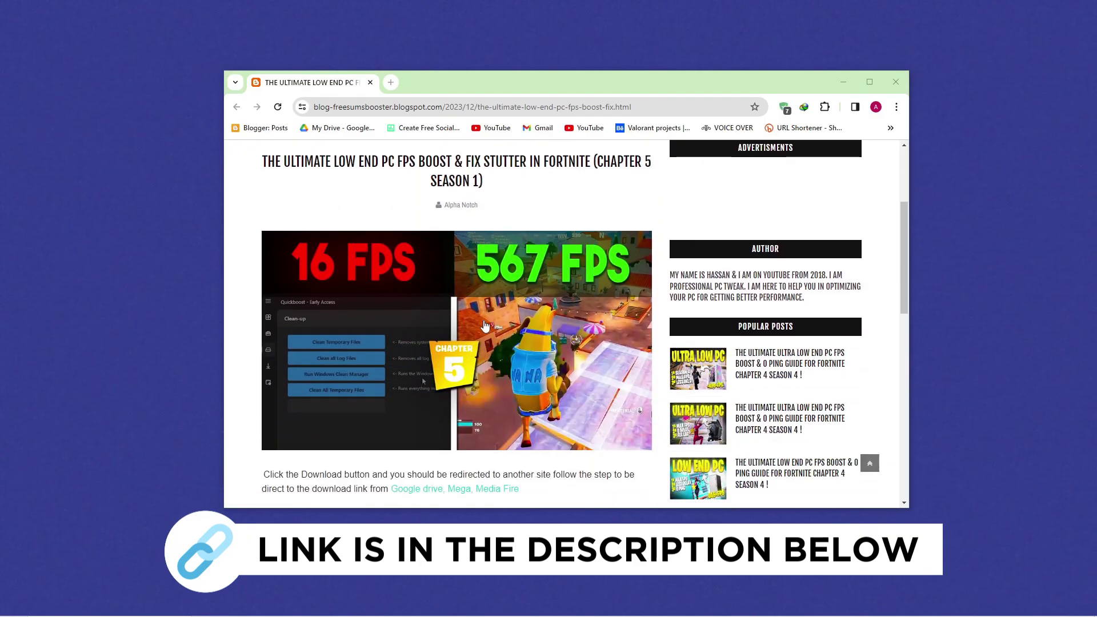
click(451, 257)
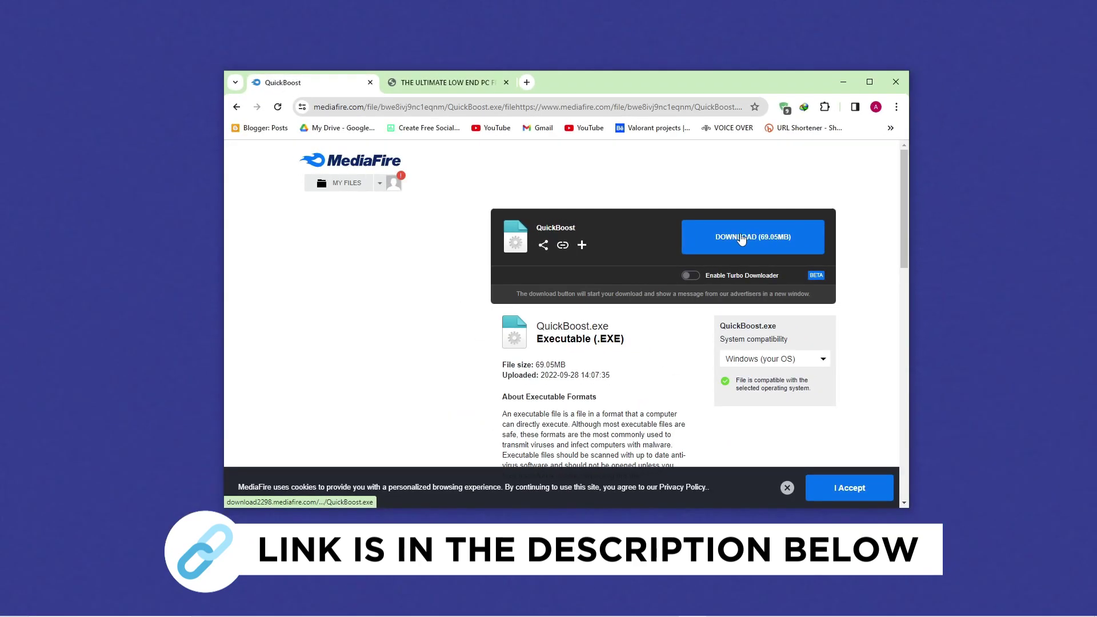
click(742, 228)
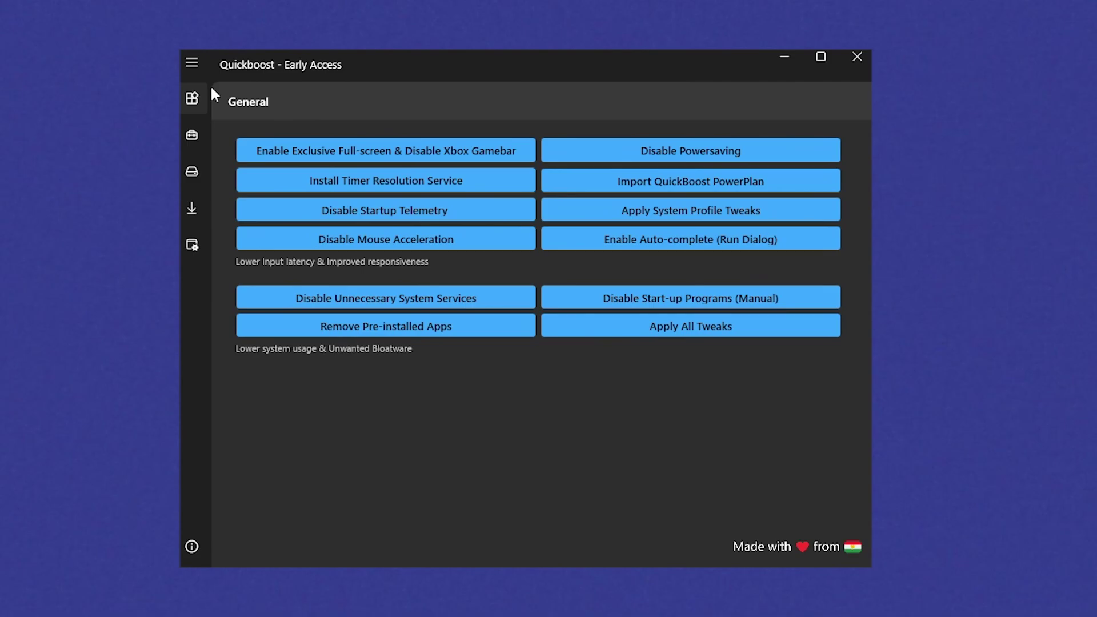
In Quickboost, apply the General tweak that enables exclusive full-screen and disables the Xbox Gamebar.
click(191, 62)
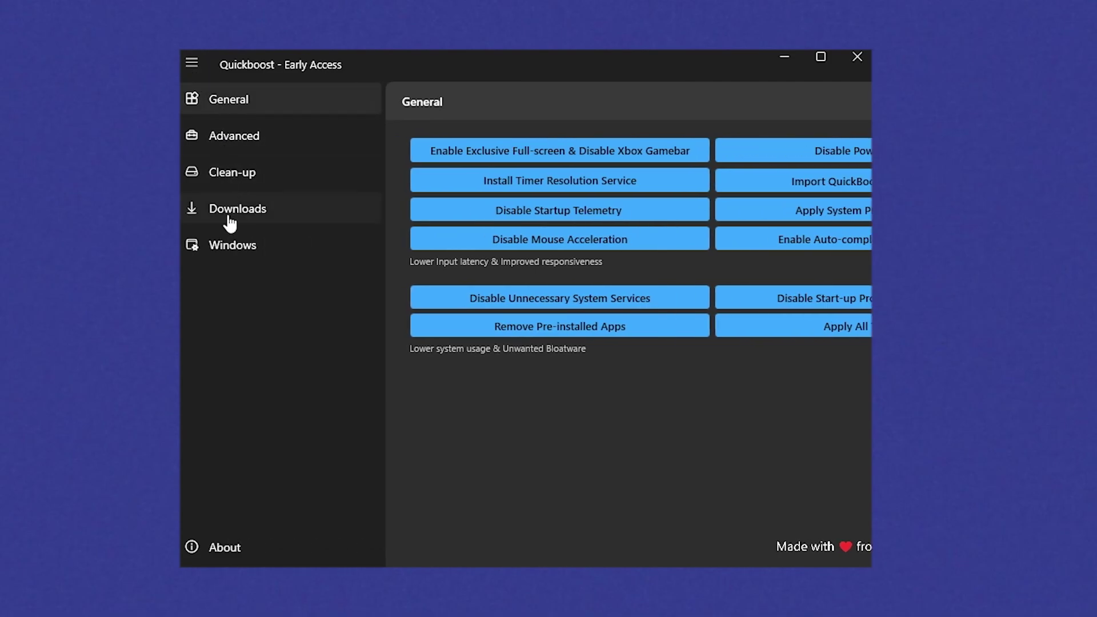
click(191, 61)
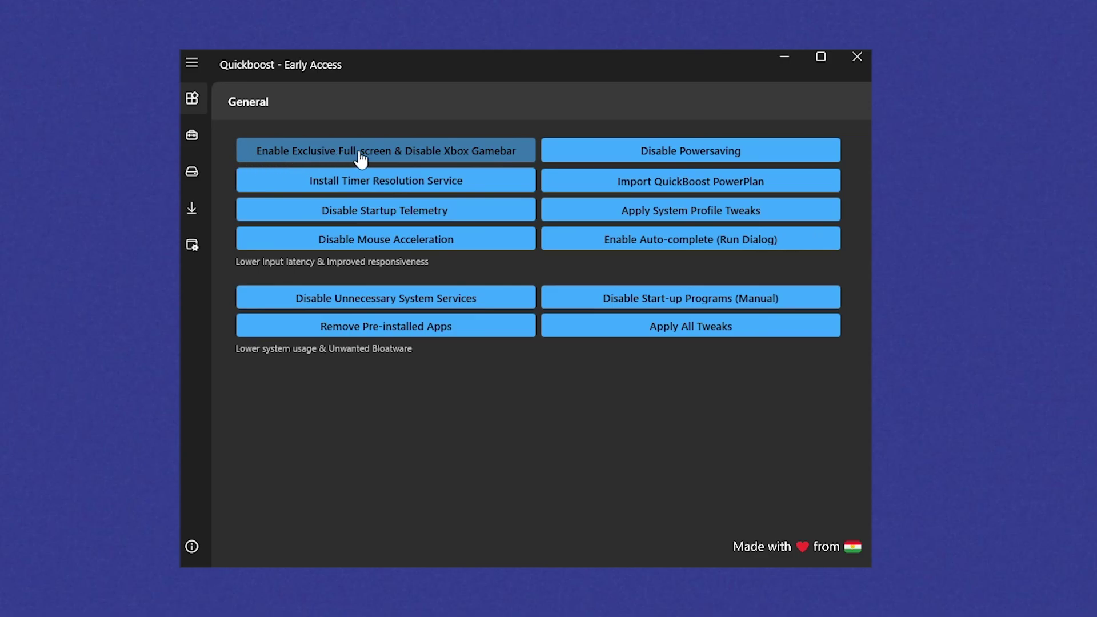
click(393, 162)
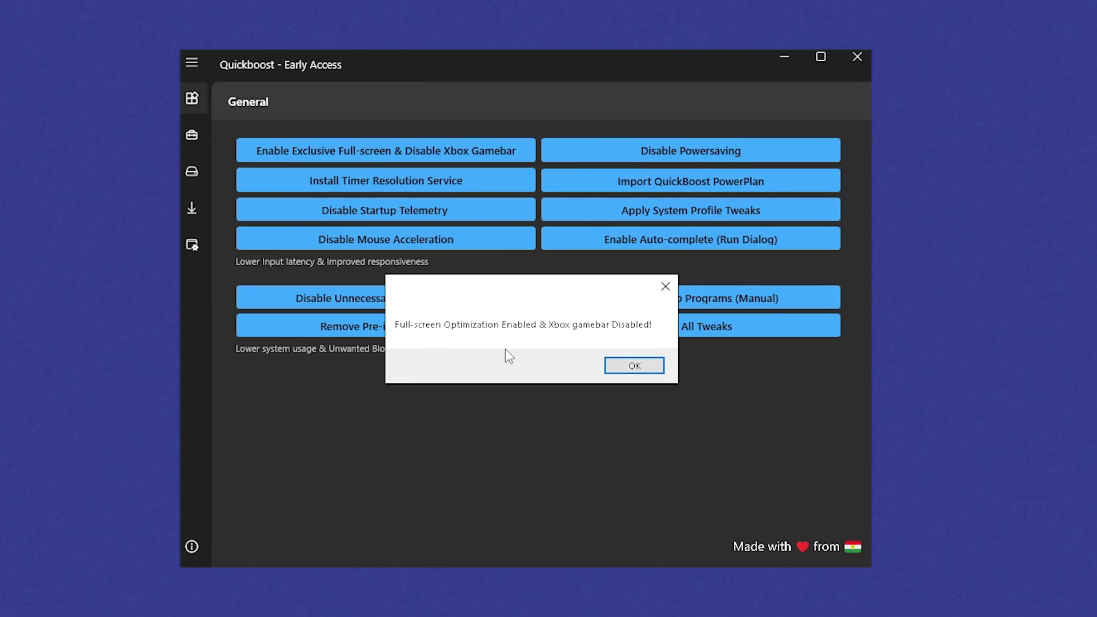
click(626, 364)
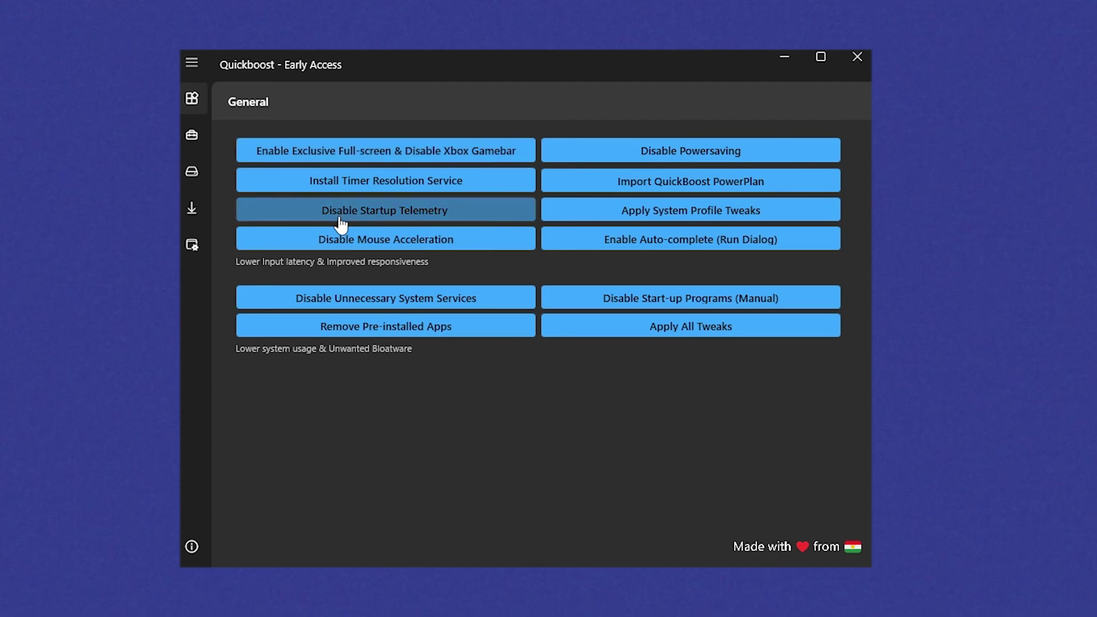
Disable startup telemetry and mouse acceleration with the General tweaks.
click(392, 210)
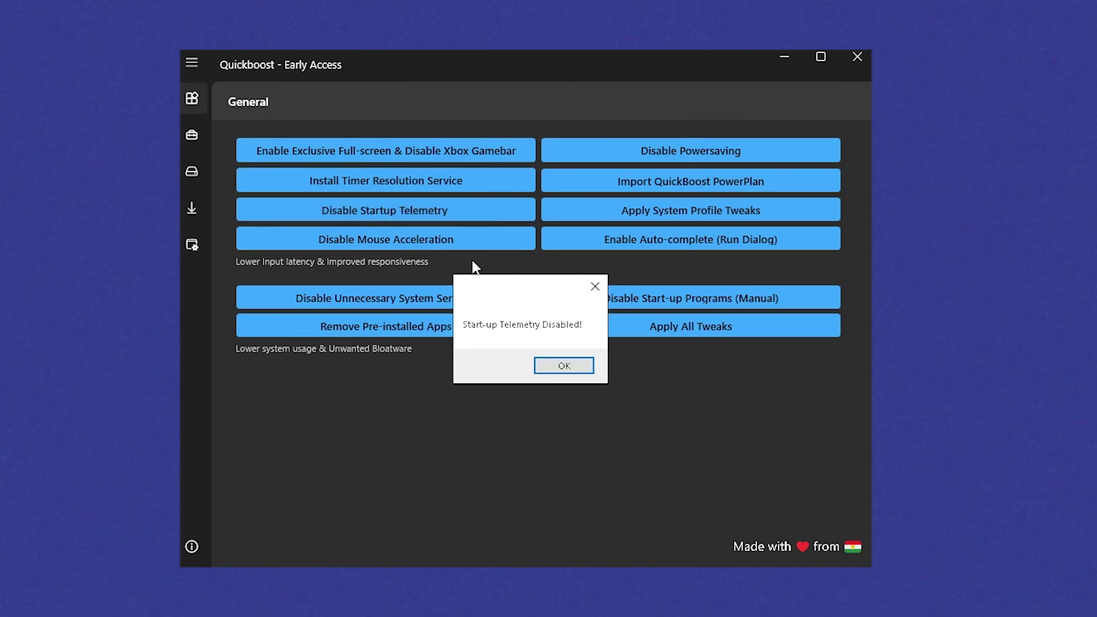
click(555, 367)
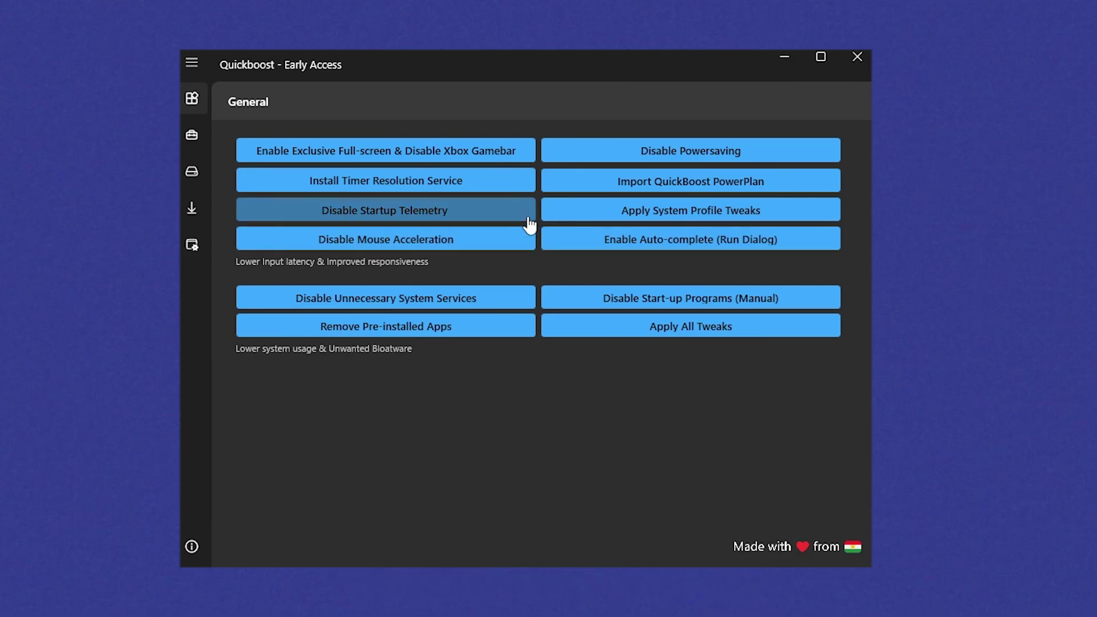
click(383, 247)
click(561, 366)
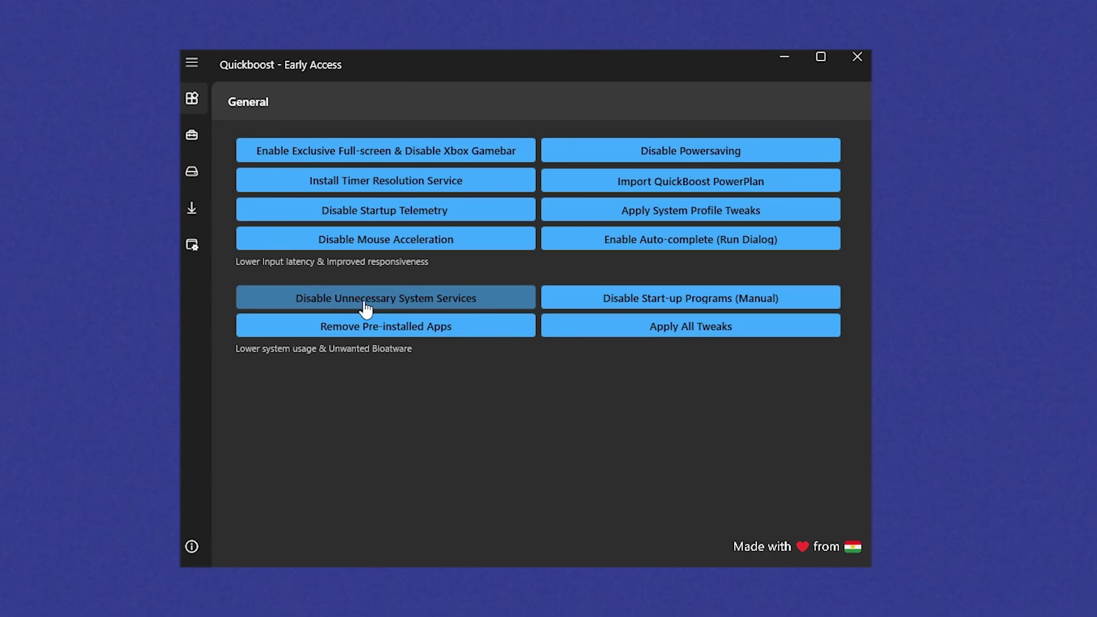
Disable the unnecessary system services and remove the pre-installed apps.
click(402, 309)
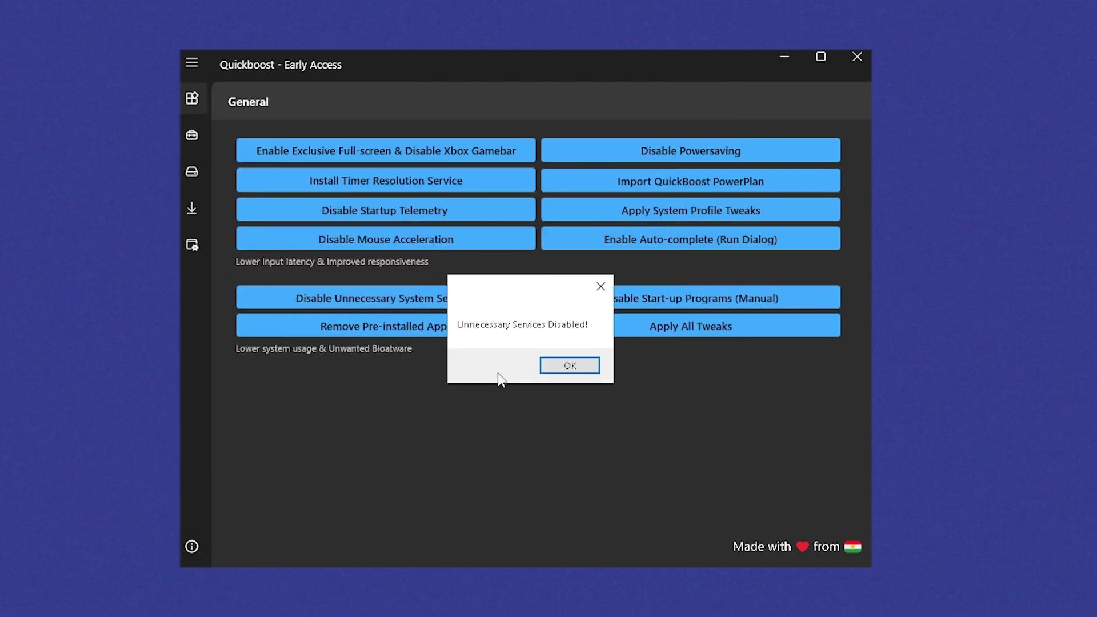
click(567, 366)
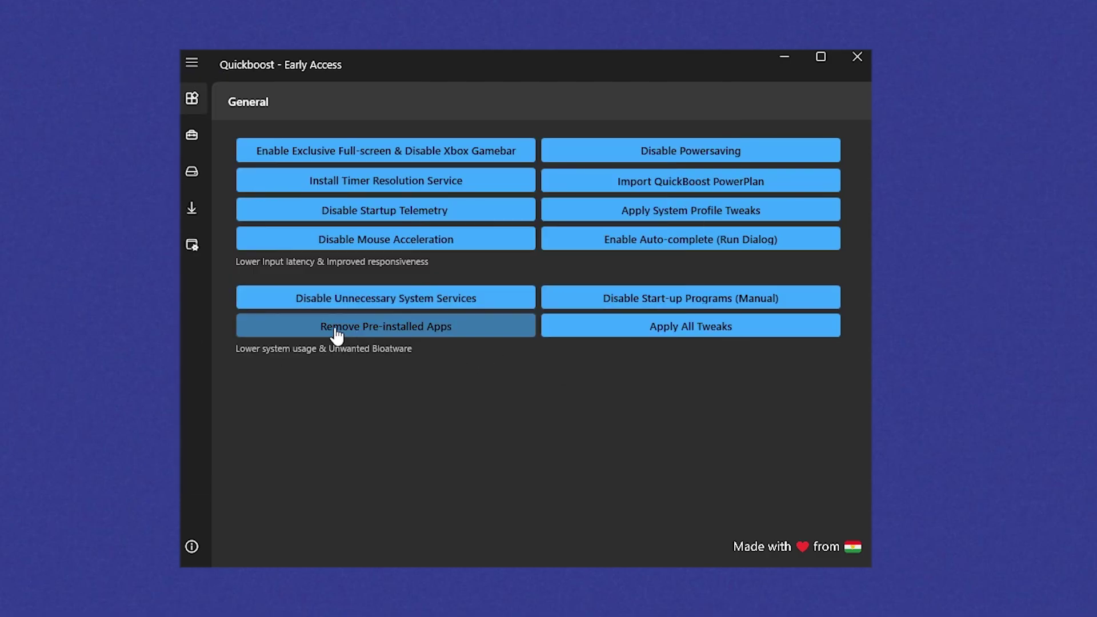
click(377, 332)
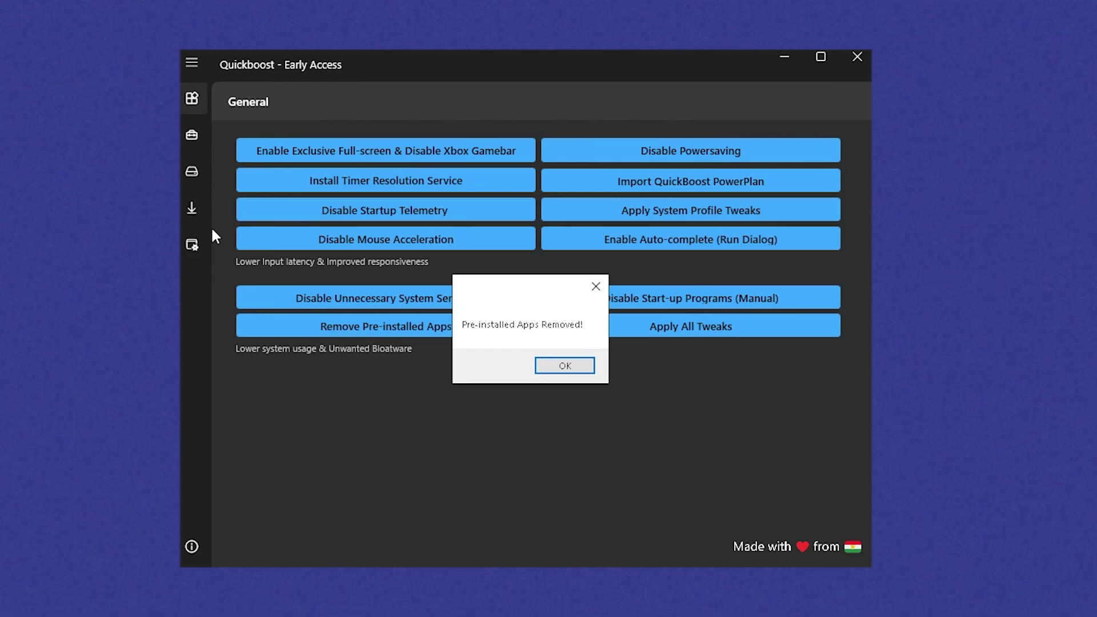
click(564, 366)
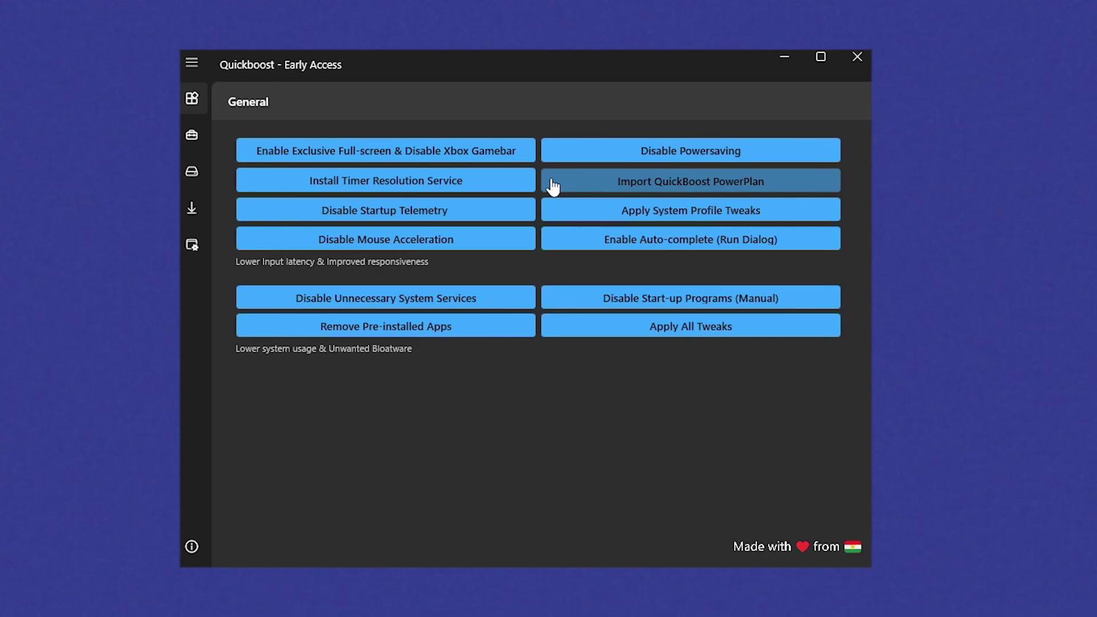
Import the QuickBoost PowerPlan and disable PowerThrottling among the Advanced tweaks.
click(687, 191)
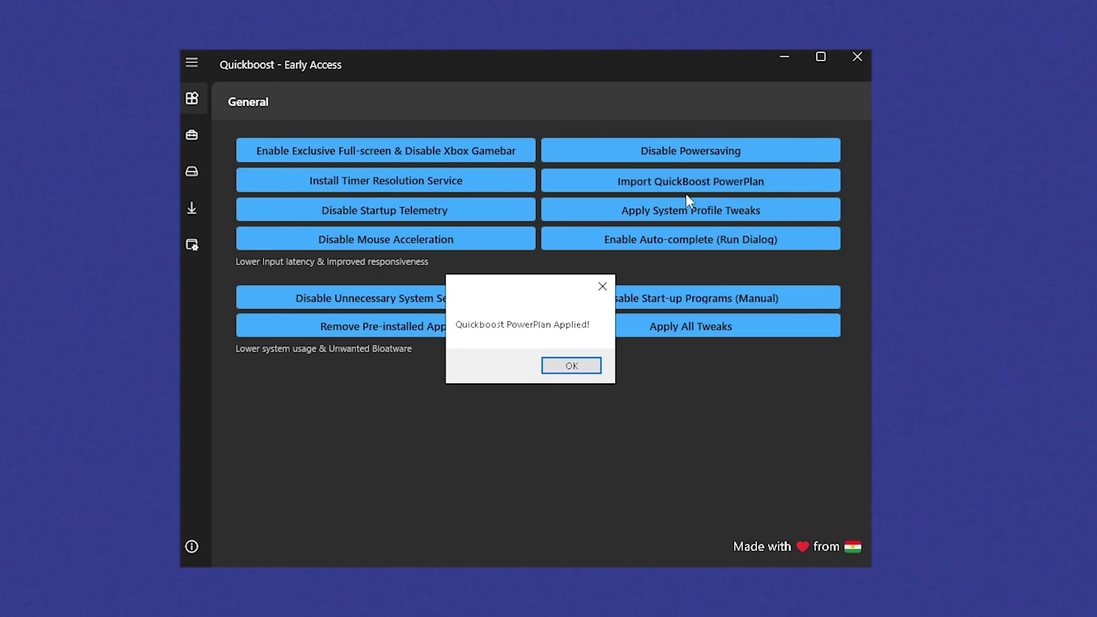
click(570, 365)
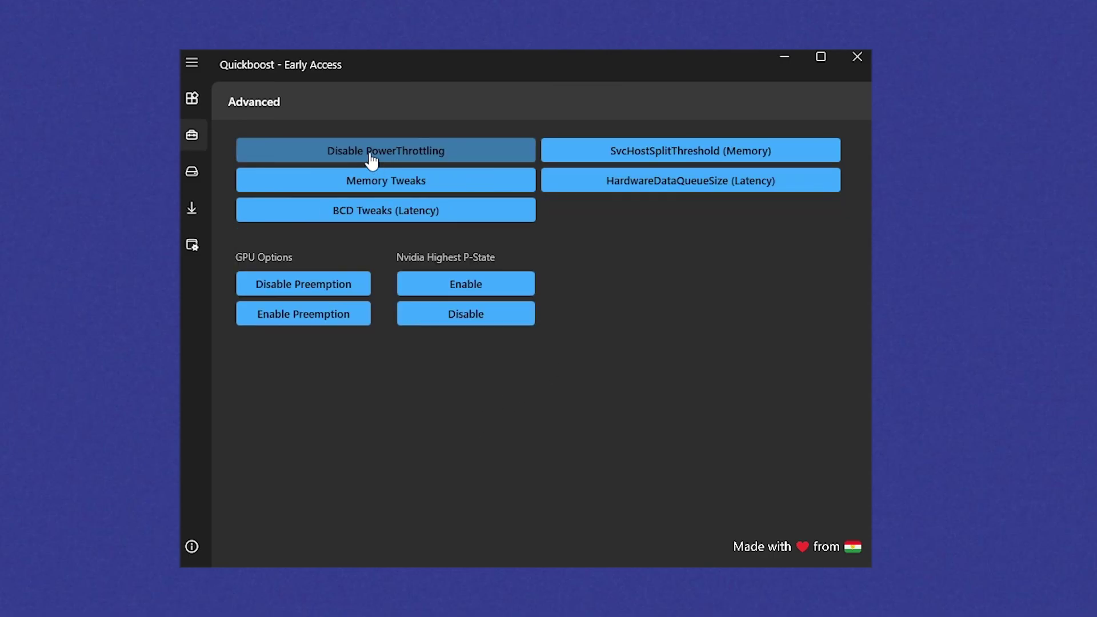
click(369, 154)
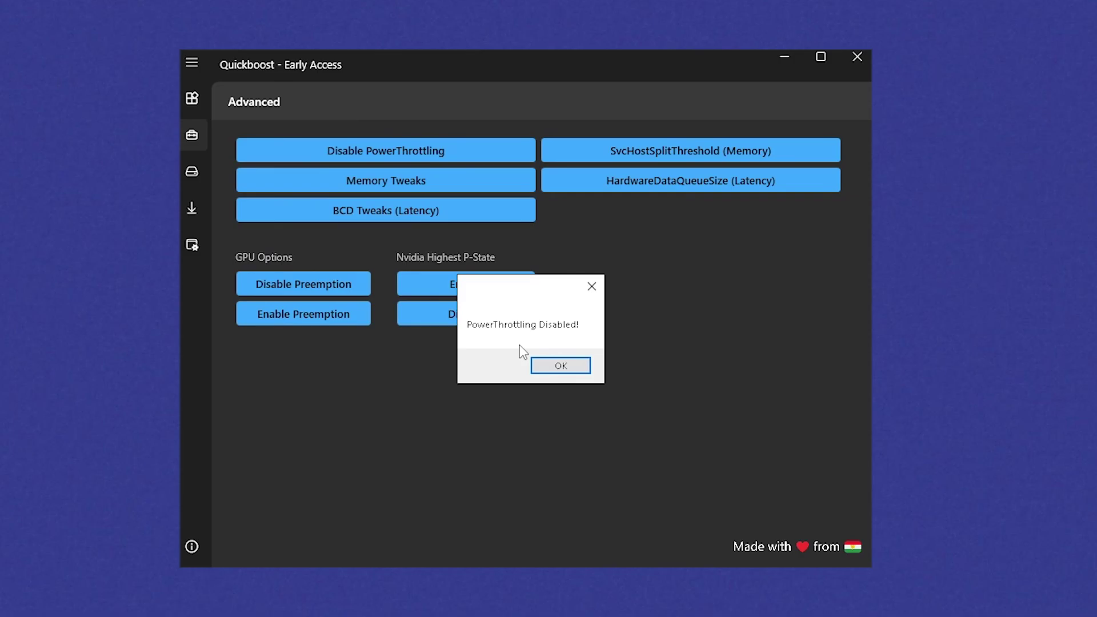
click(561, 367)
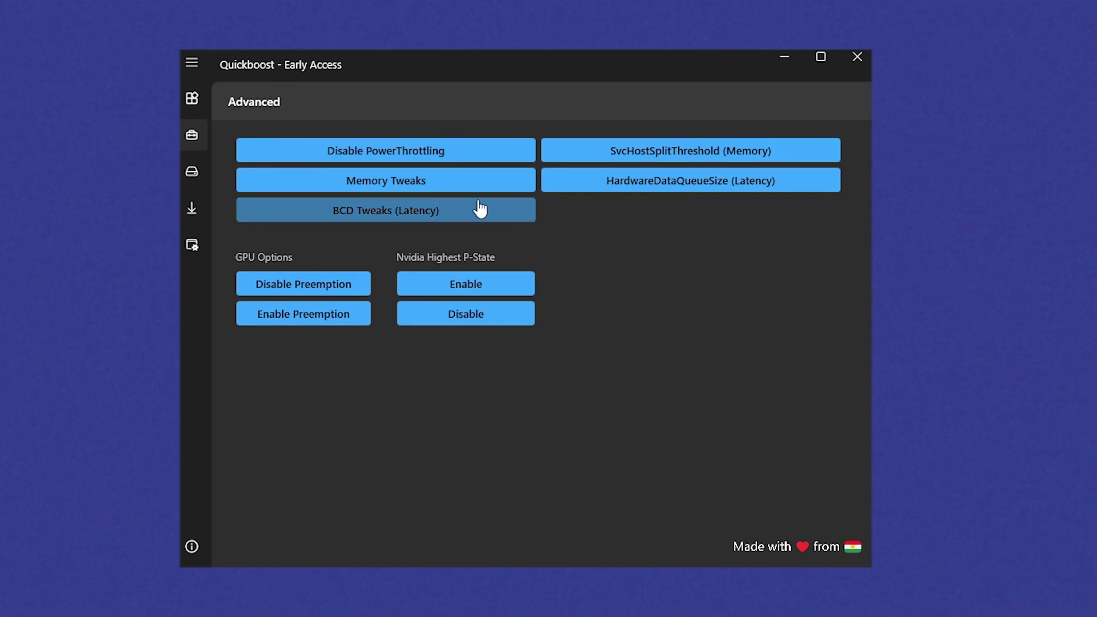
Apply the Advanced Memory Tweaks and the HardwareDataQueueSize (Latency) tweak.
click(384, 189)
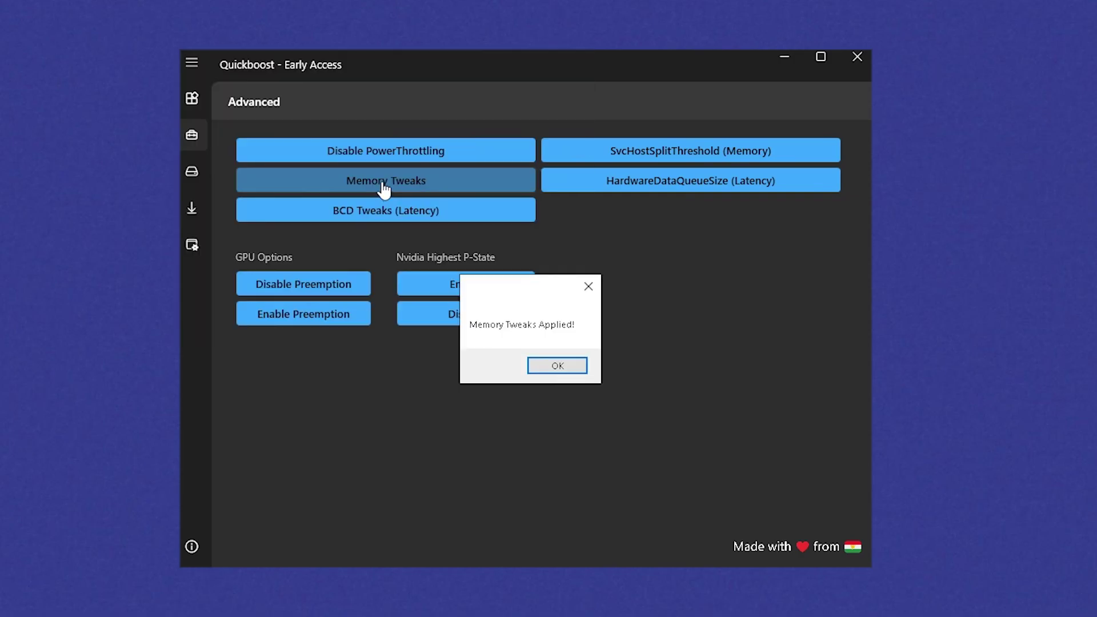
click(556, 366)
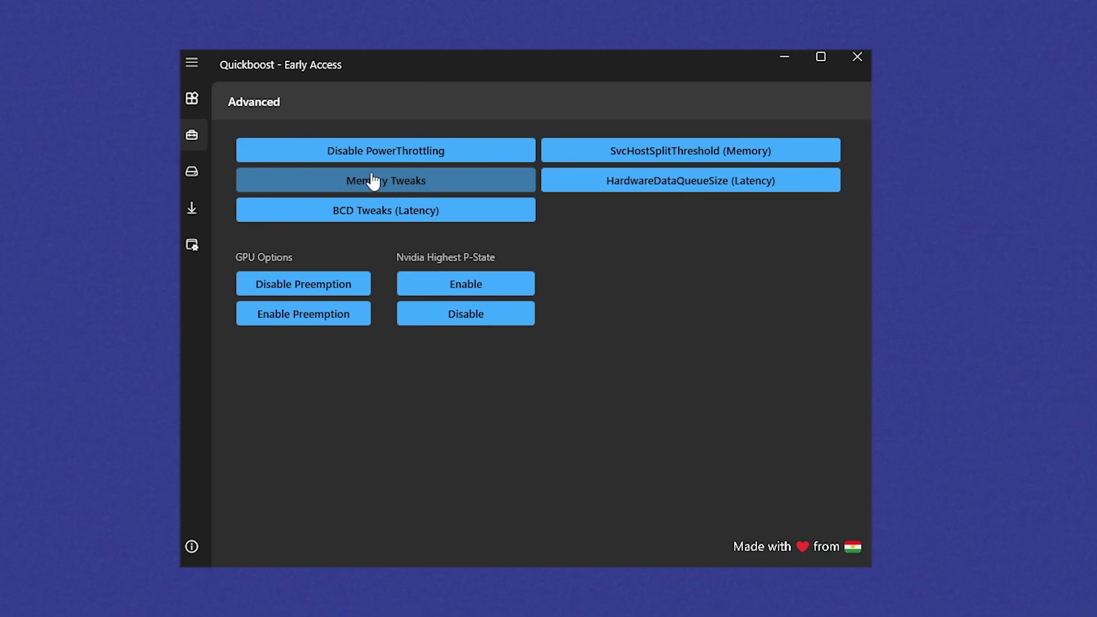
click(678, 188)
click(642, 286)
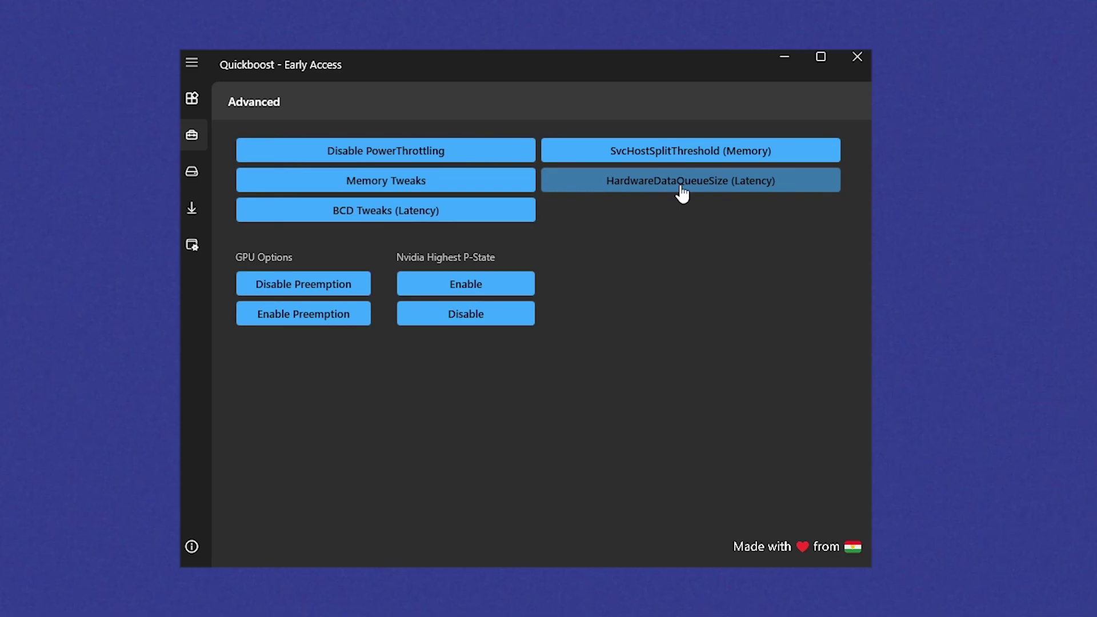
View the Clean-up tools and the Windows options for Explorer, settings and taskbar.
click(191, 62)
click(217, 185)
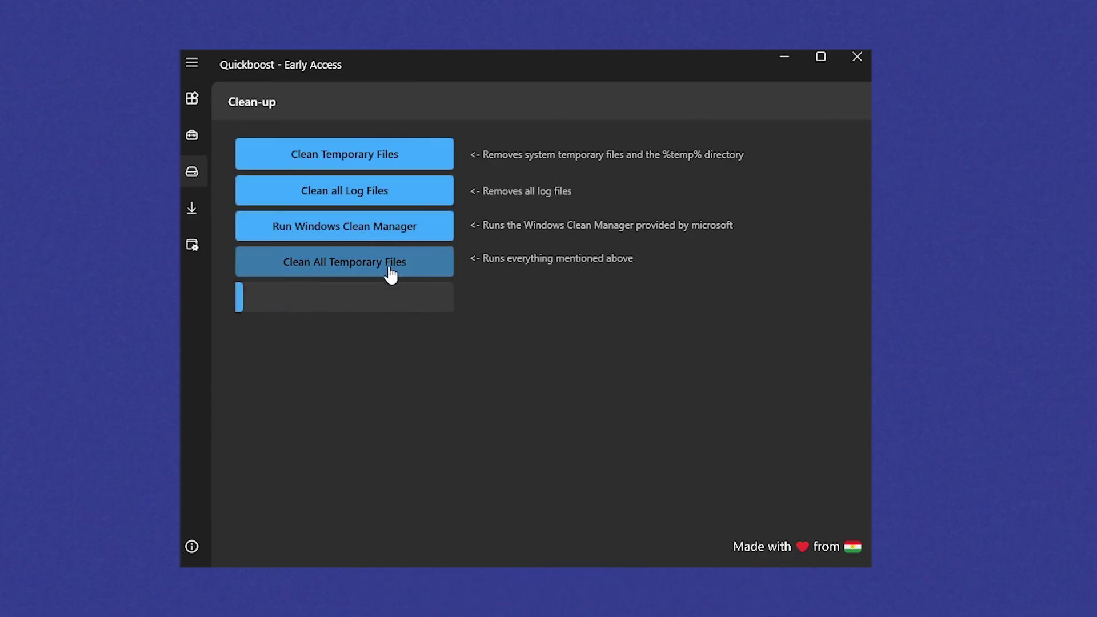
click(214, 259)
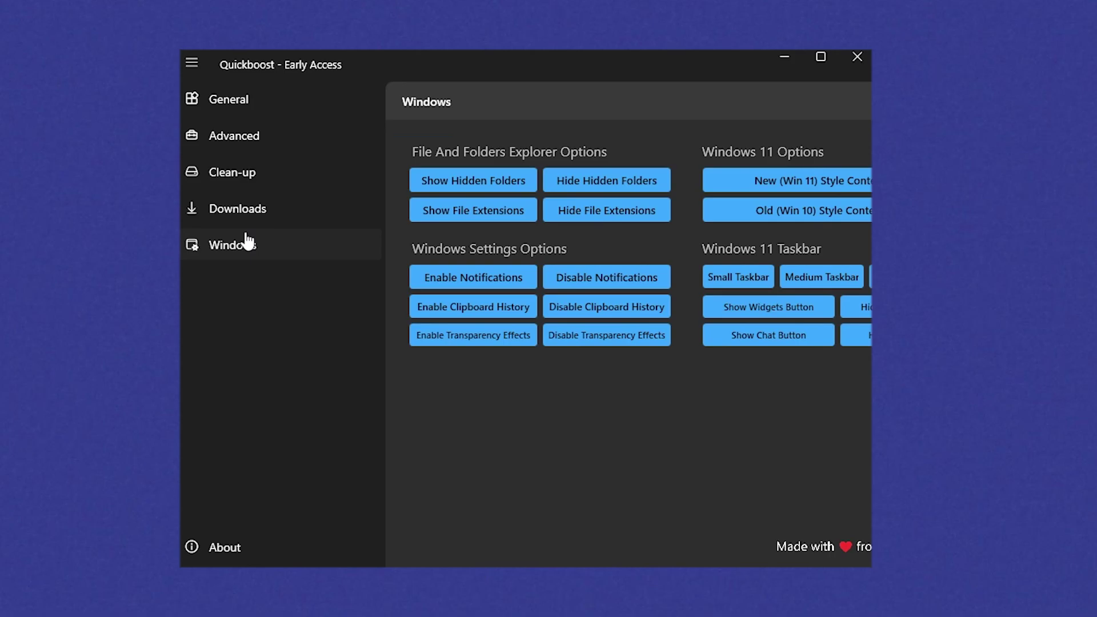
click(191, 64)
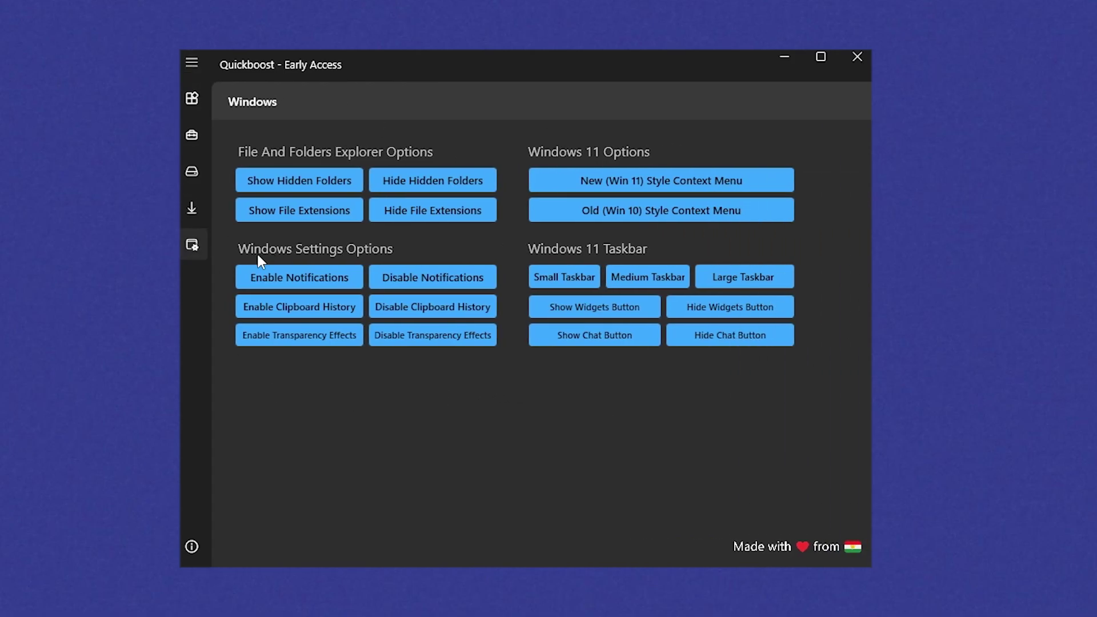
Disable Windows notifications and clipboard history among the Windows Settings Options, and close the tweaking utility.
click(430, 285)
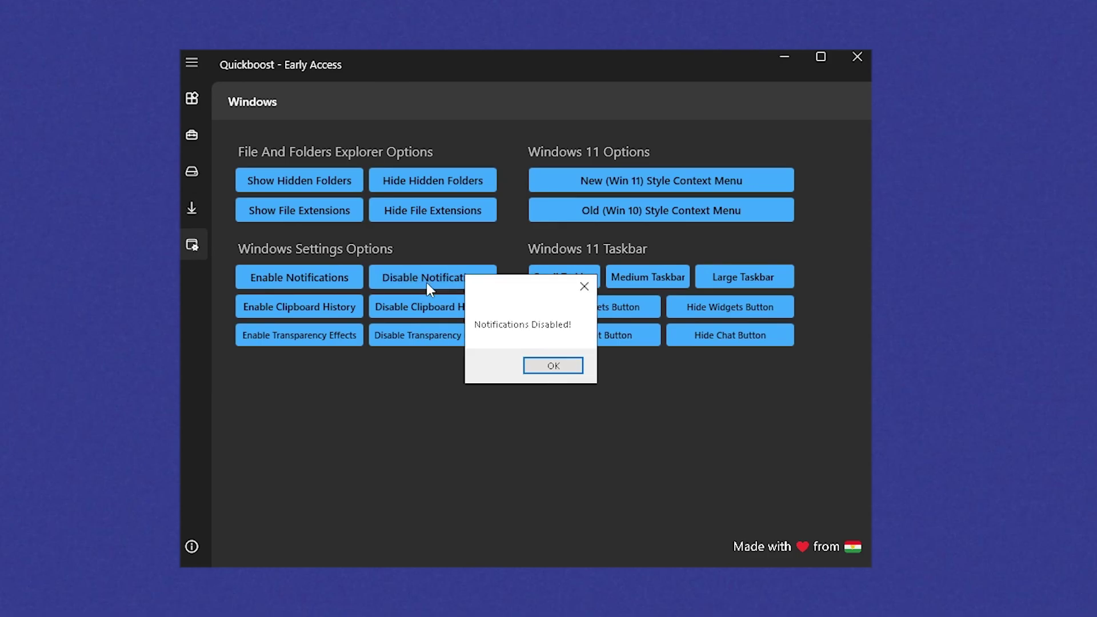
click(556, 366)
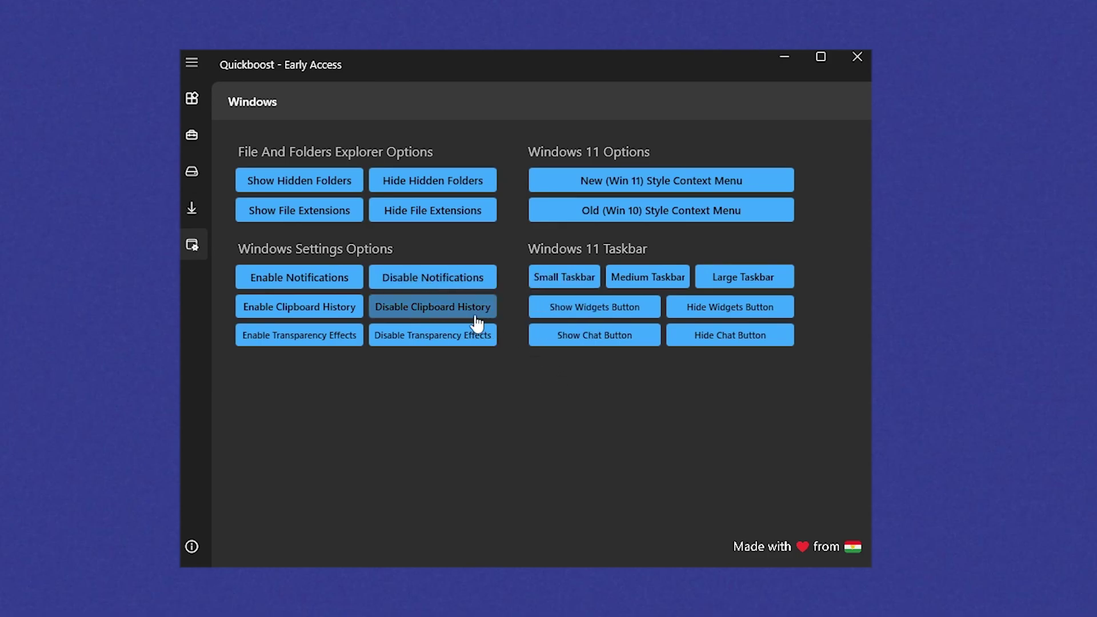
click(405, 314)
click(546, 364)
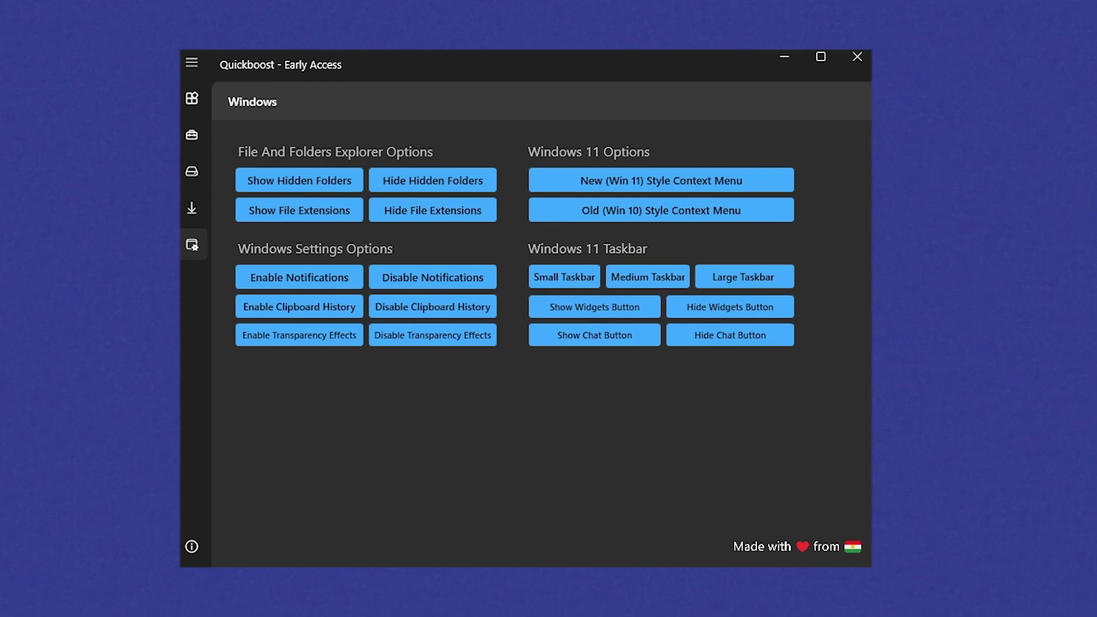
click(846, 66)
Open the %temp% folder from Windows search and delete all its contents, skipping every item in use.
key(super)
text(%temp%)
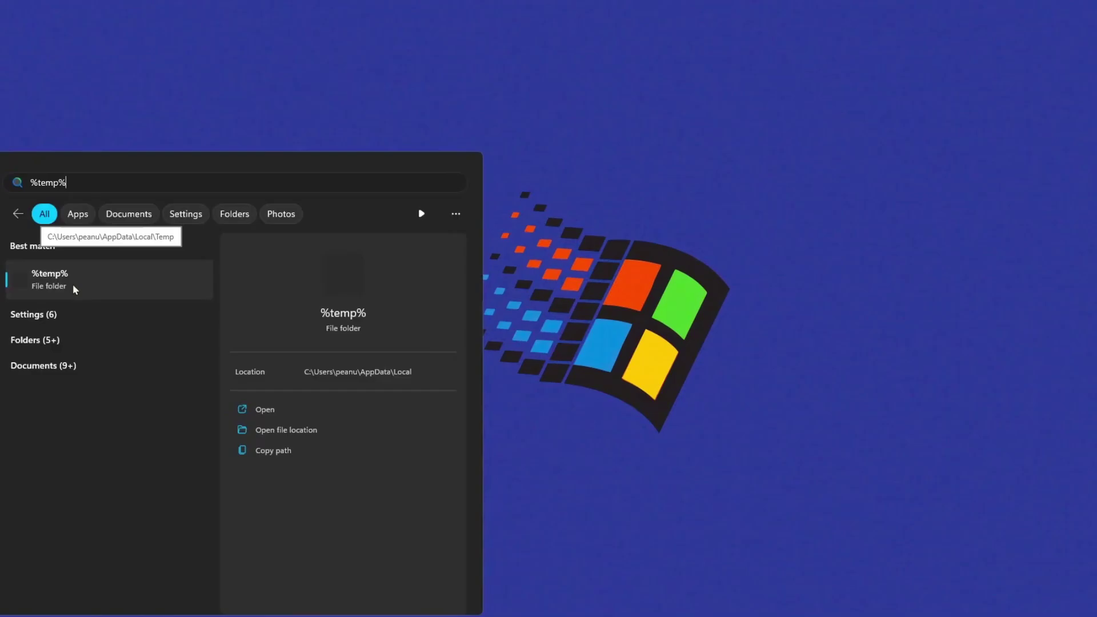
click(91, 280)
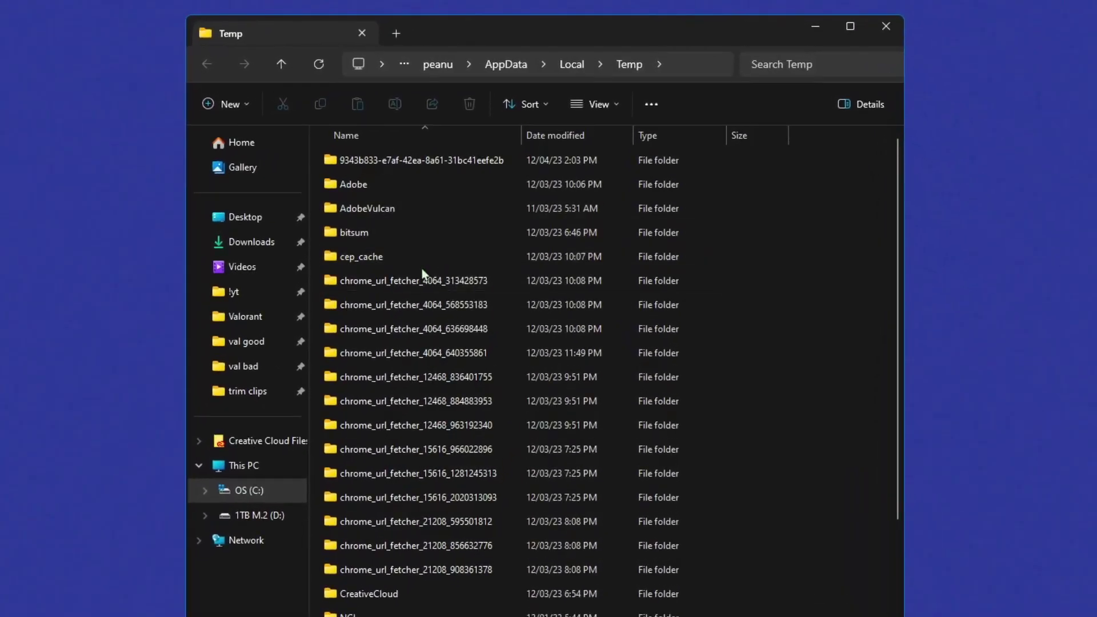
key(ctrl+a)
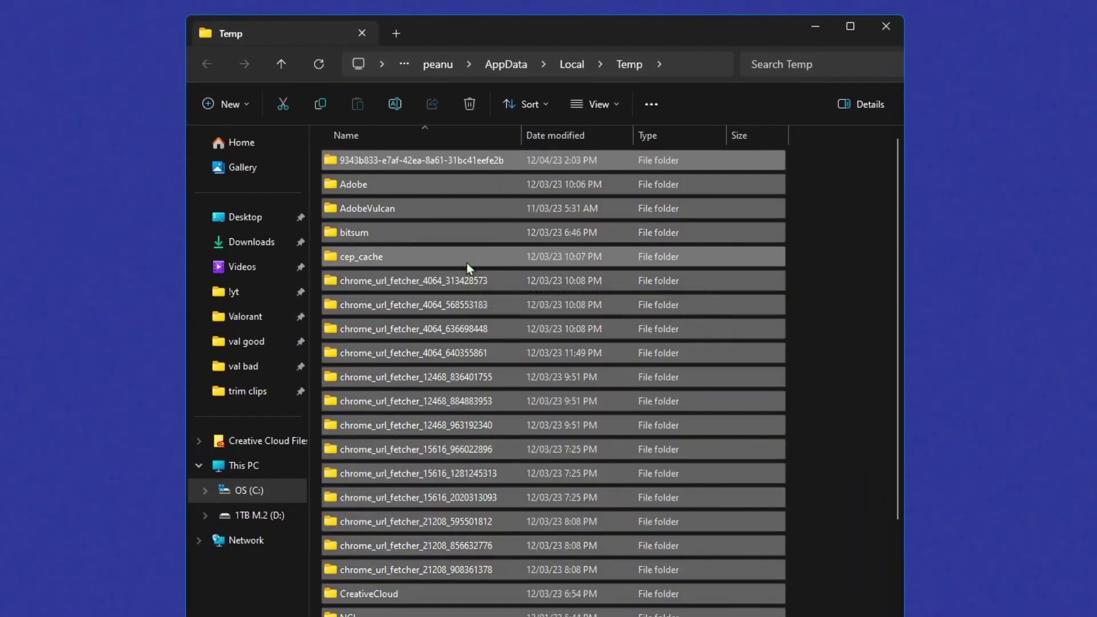
key(Delete)
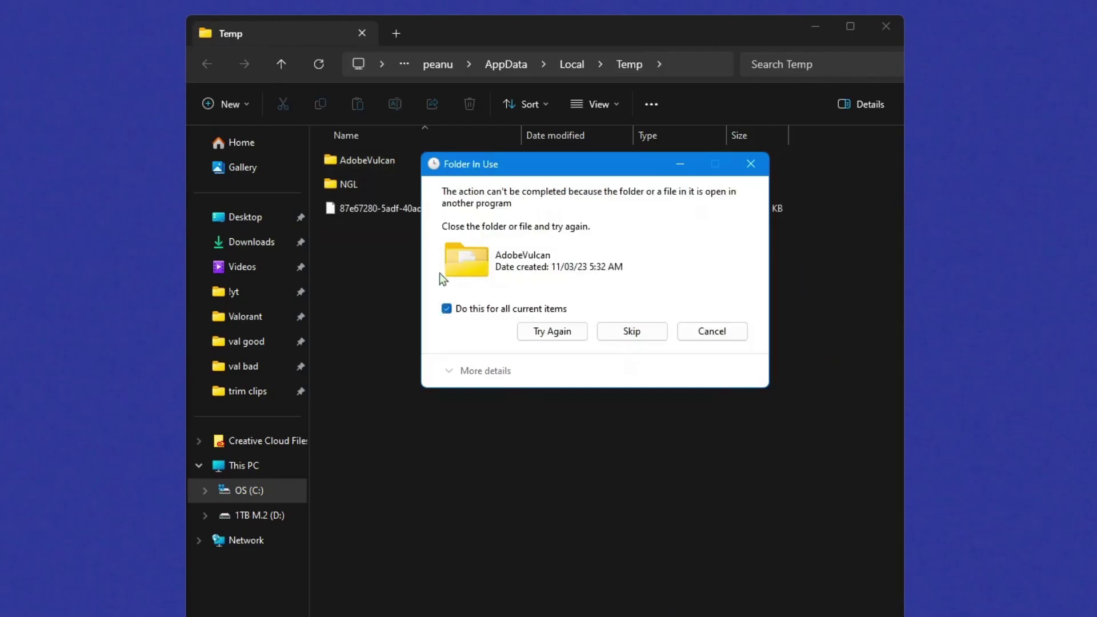
click(631, 333)
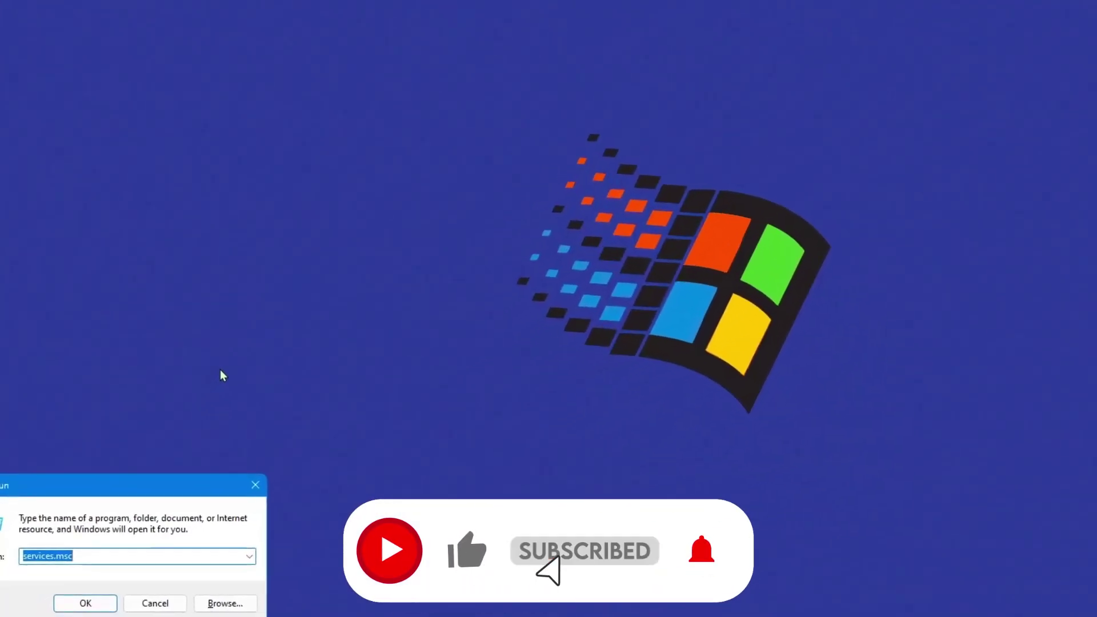
Run "prefetch" to open the Windows Prefetch folder and delete all its files.
key(BackSpace)
text(prefetc)
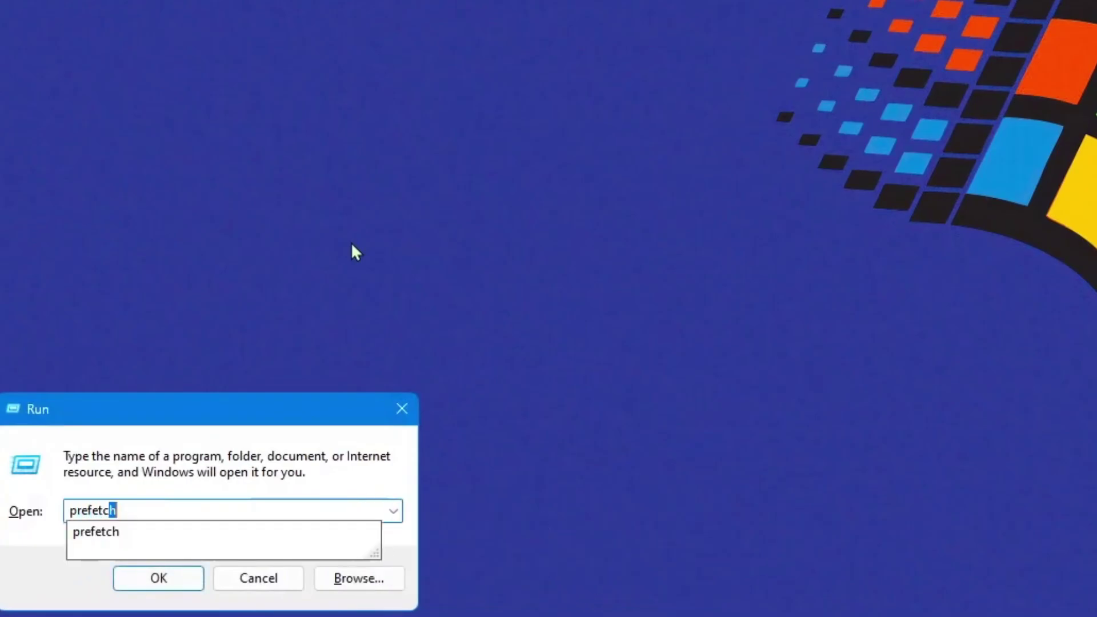
text(h)
key(Return)
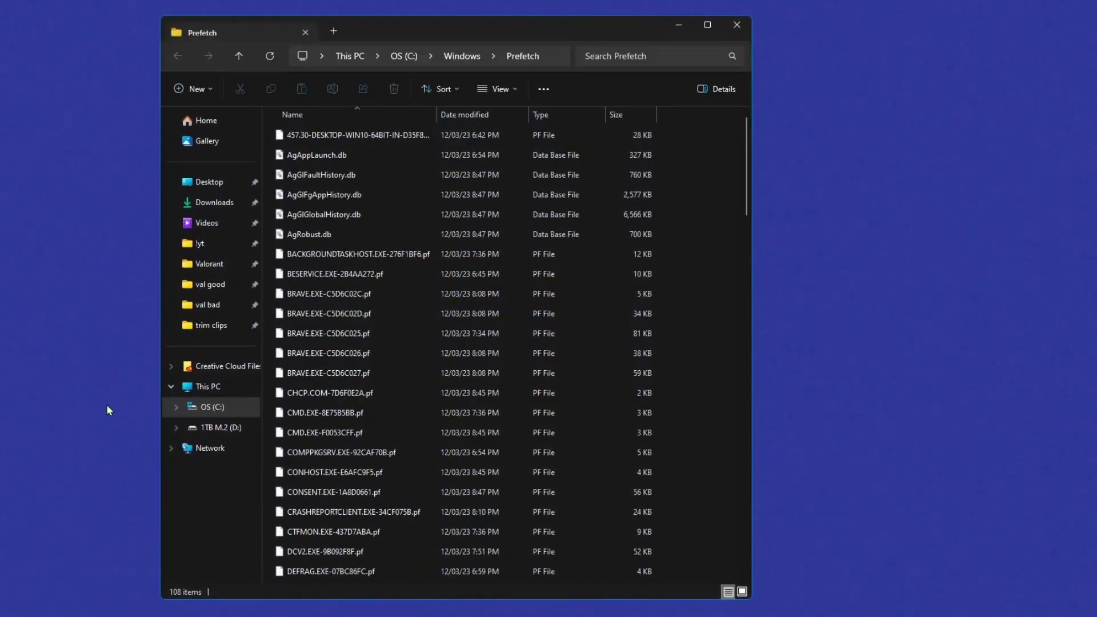
key(ctrl+a)
key(Delete)
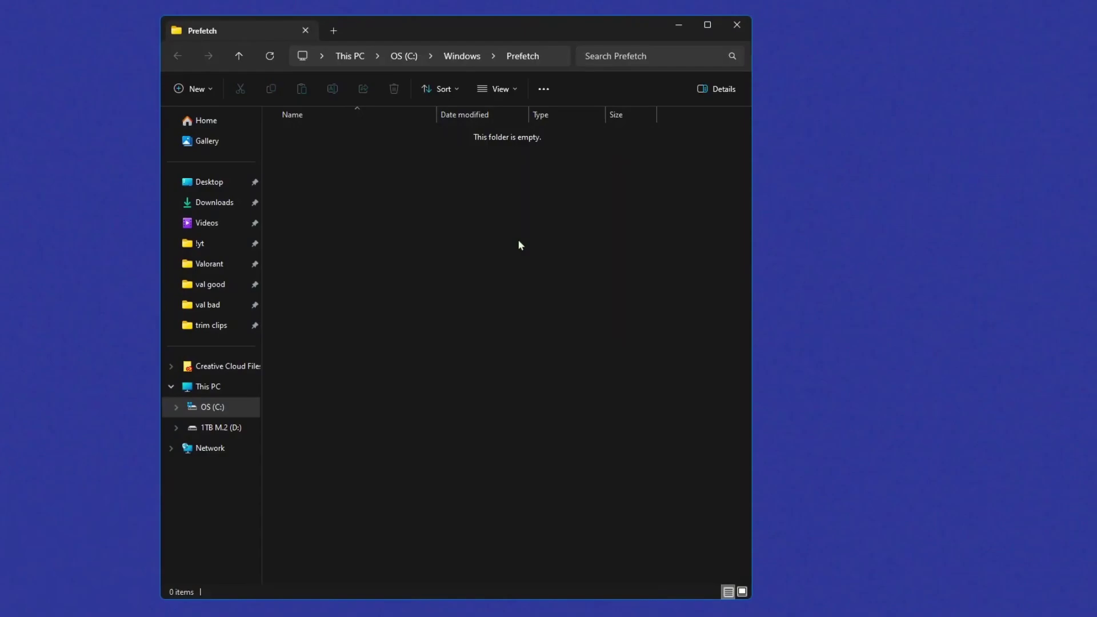
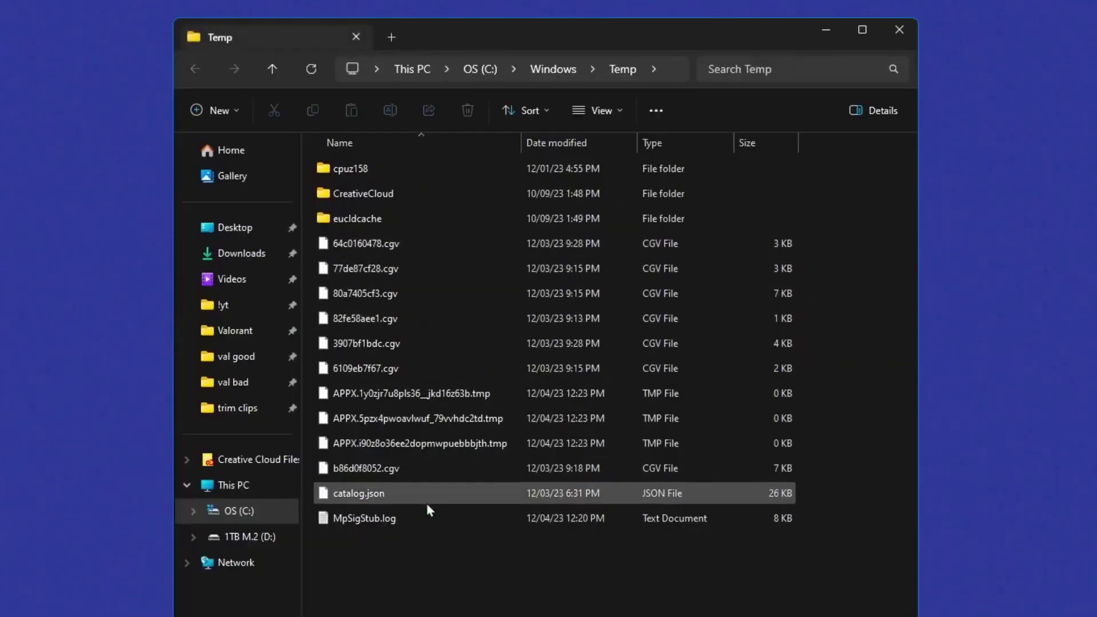
Delete everything in the Windows Temp folder, skipping all items in use, and close the folder.
key(ctrl+a)
key(Delete)
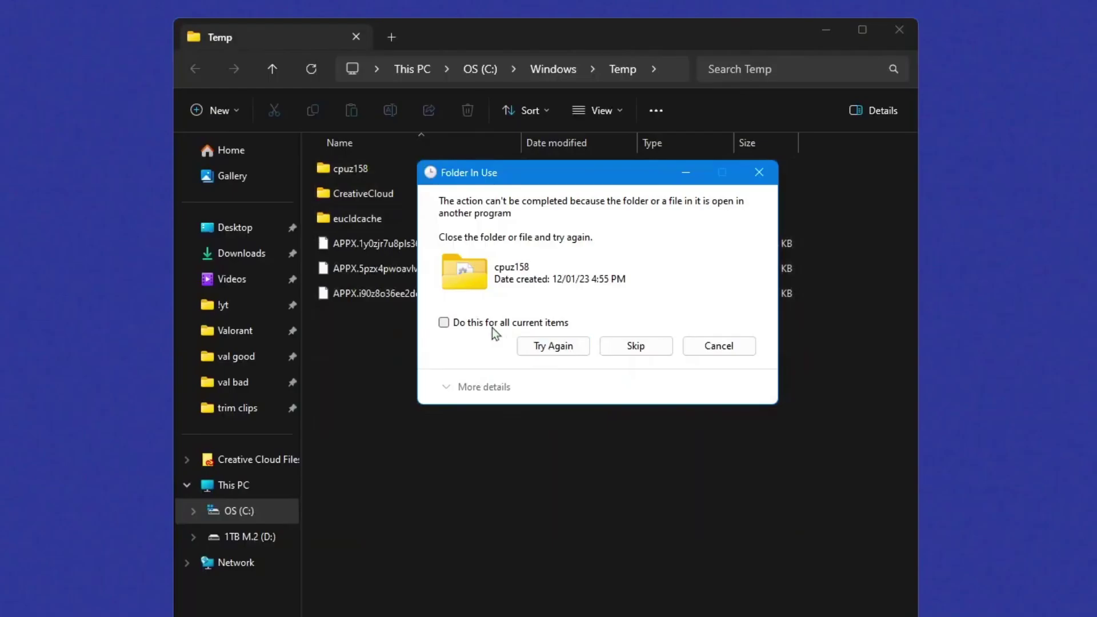
click(492, 327)
click(645, 351)
click(911, 28)
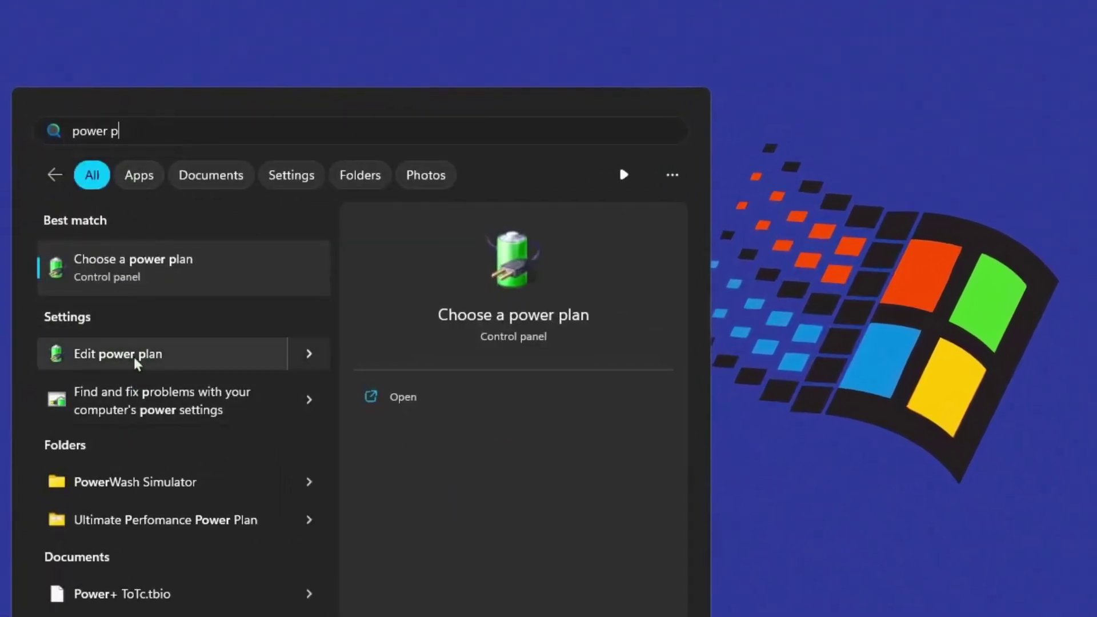
Activate the High performance power plan and open its advanced power settings.
click(137, 355)
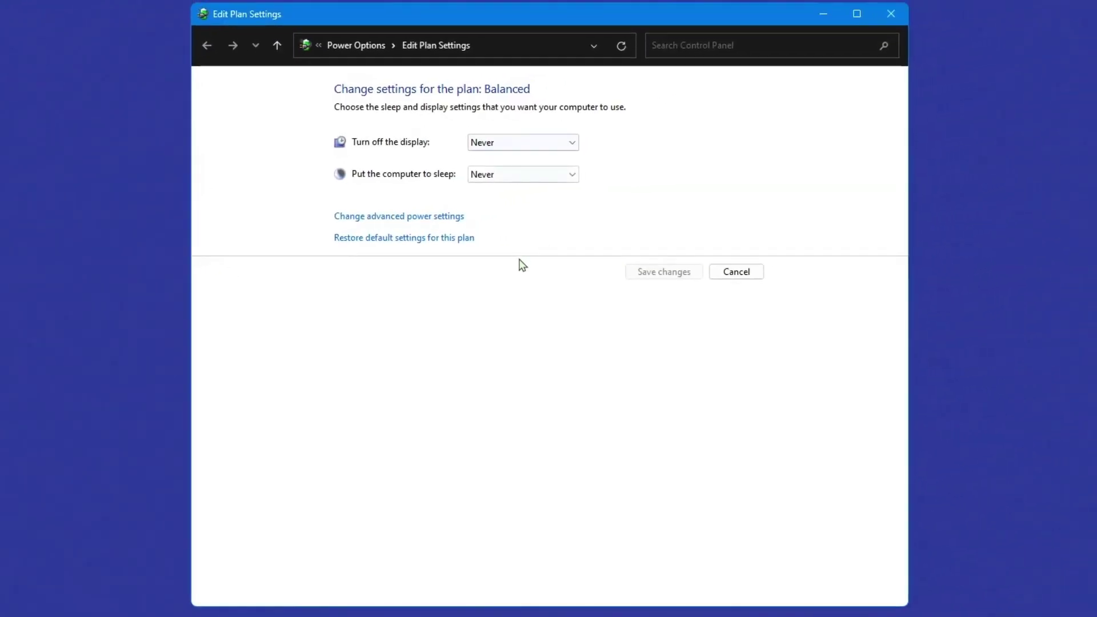
click(358, 46)
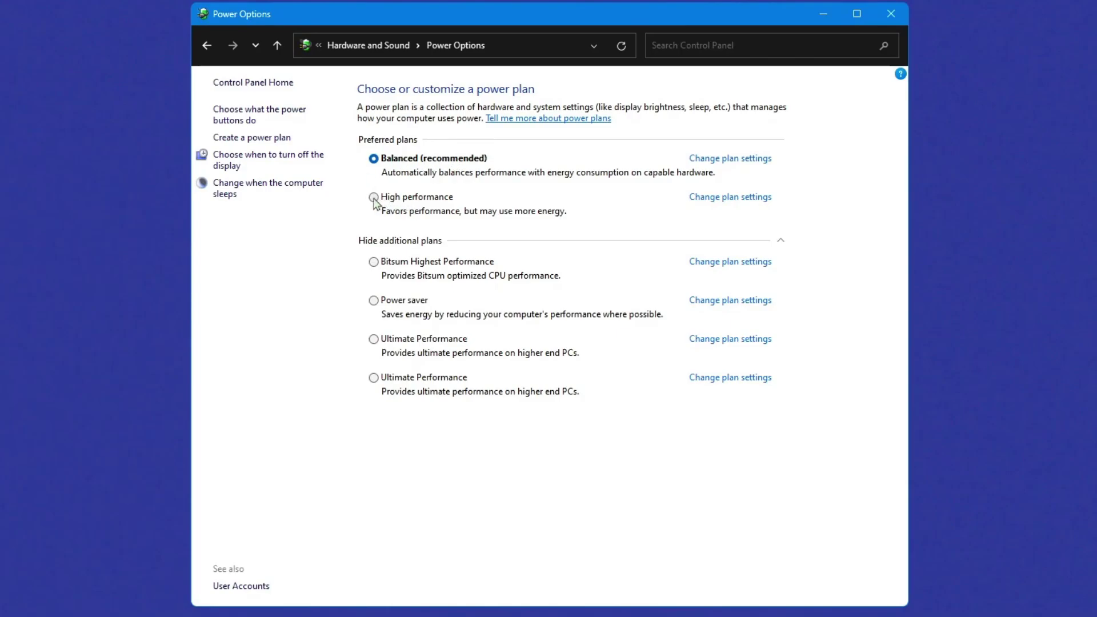
click(727, 197)
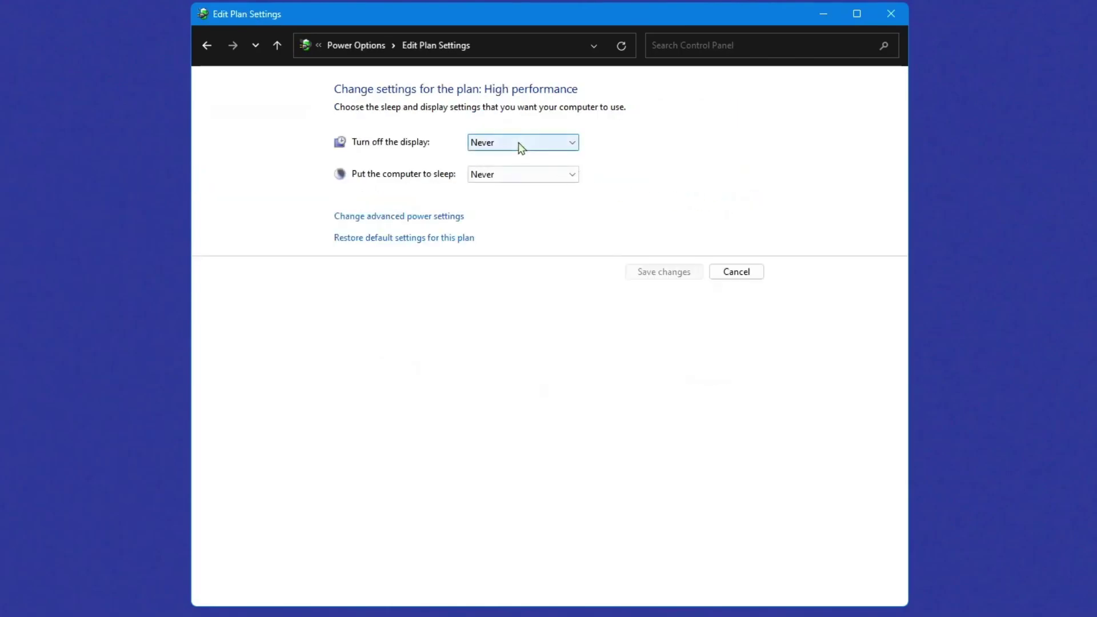
click(417, 217)
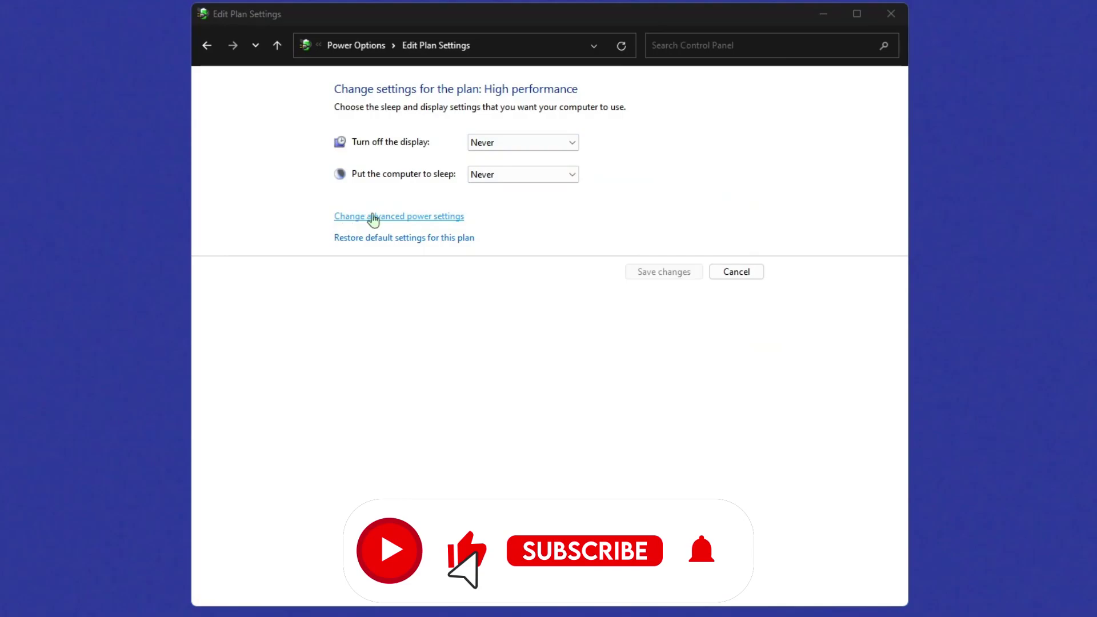
drag(86, 10, 559, 116)
Check the plan's display turn-off time and its minimum and maximum processor states, and accept the advanced settings.
scroll(468, 342, down, 1)
click(452, 342)
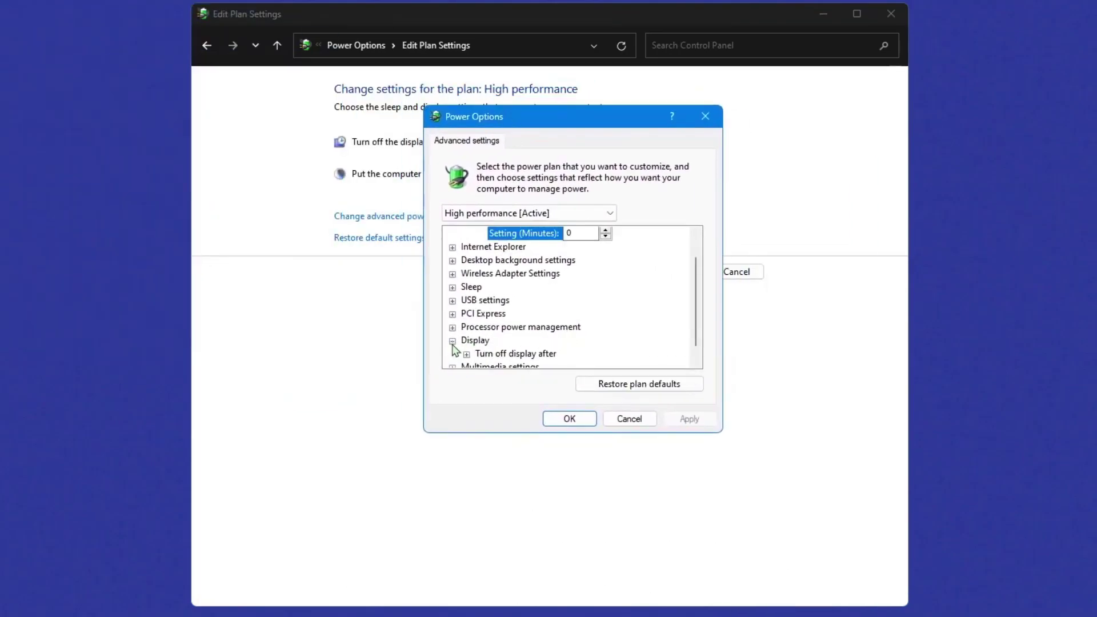
click(467, 355)
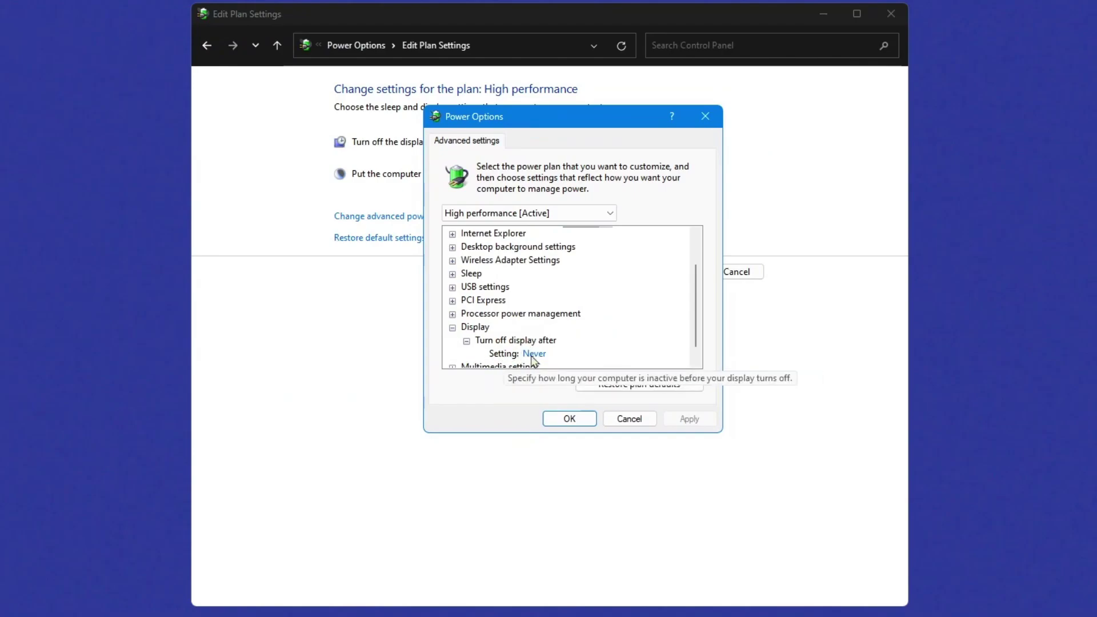
click(466, 341)
click(453, 314)
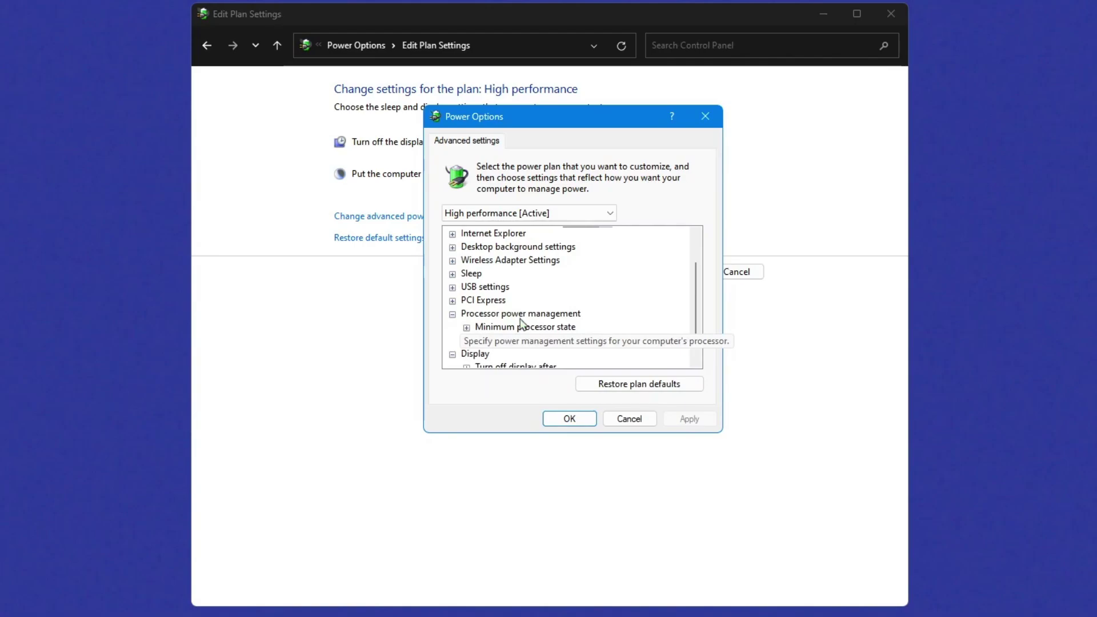
click(467, 328)
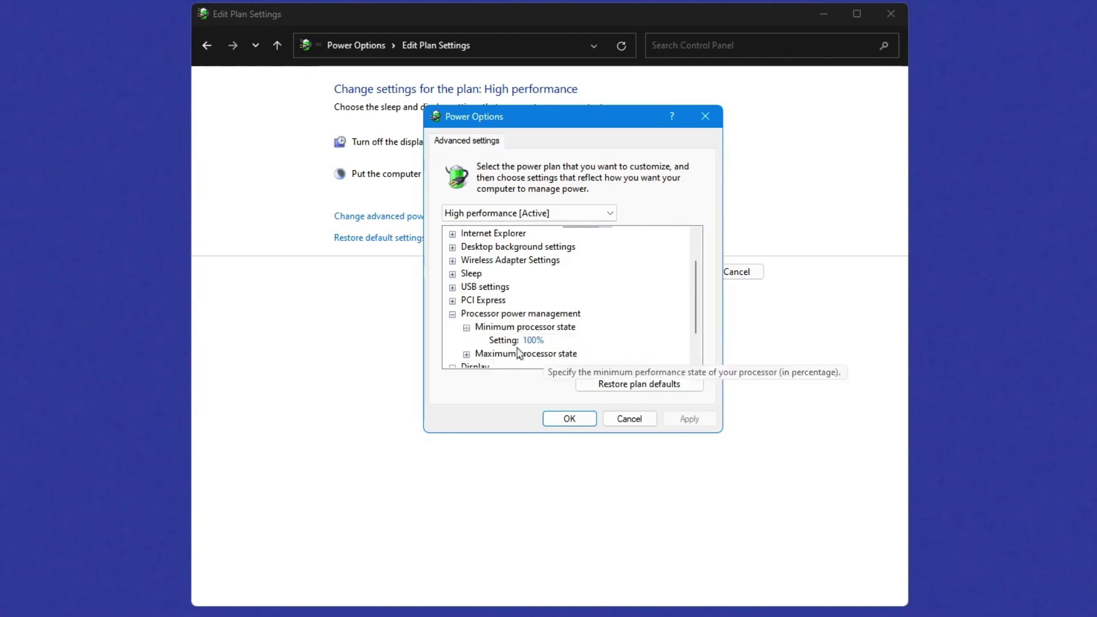
click(468, 328)
click(466, 341)
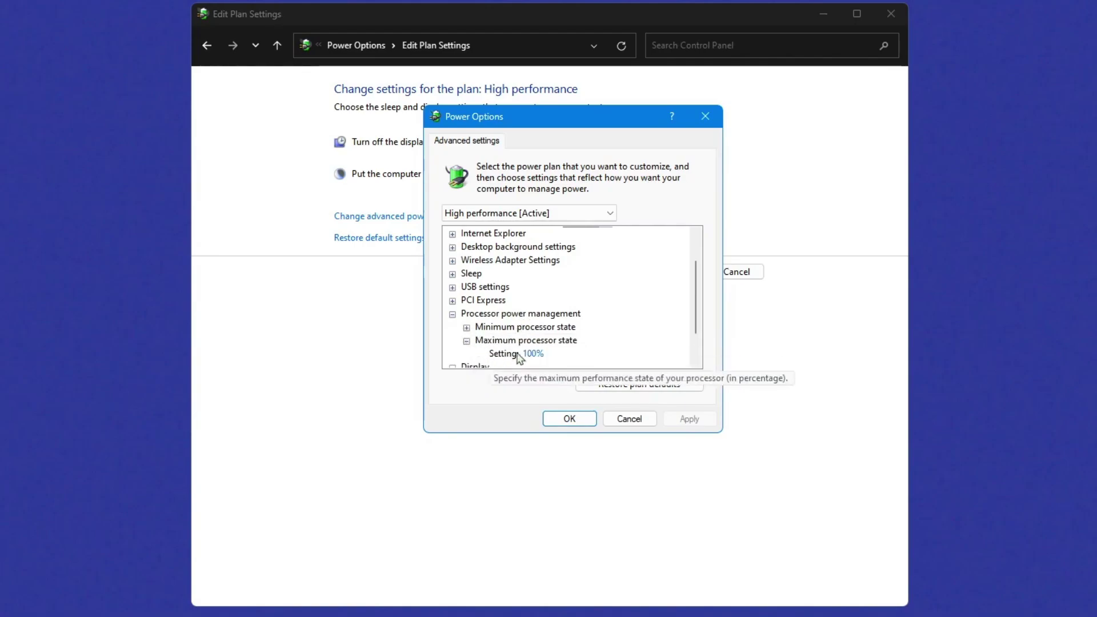
key(Left)
key(Left)
key(Left)
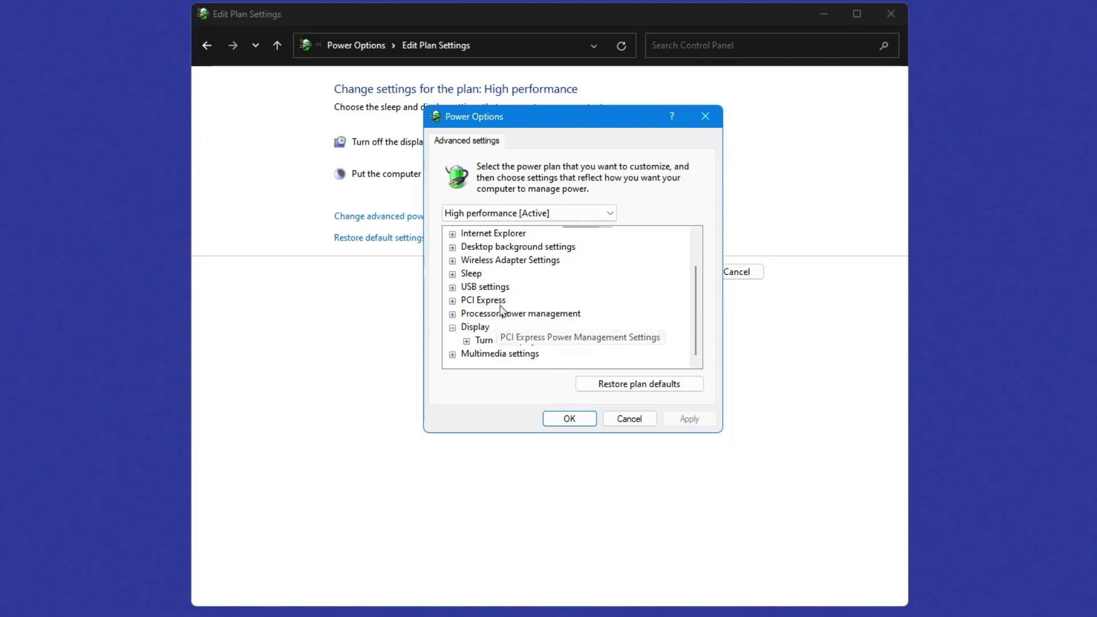
click(577, 422)
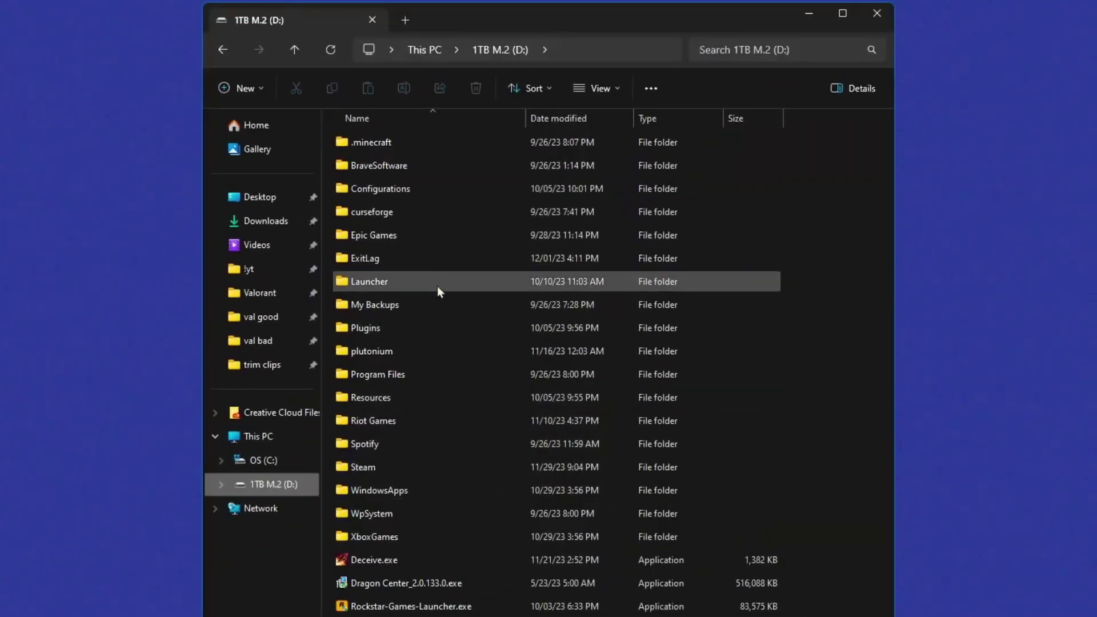
Open the Epic Games\Fortnite\FortniteGame\Binaries\Win64 folder on the D: drive.
double_click(433, 233)
double_click(408, 166)
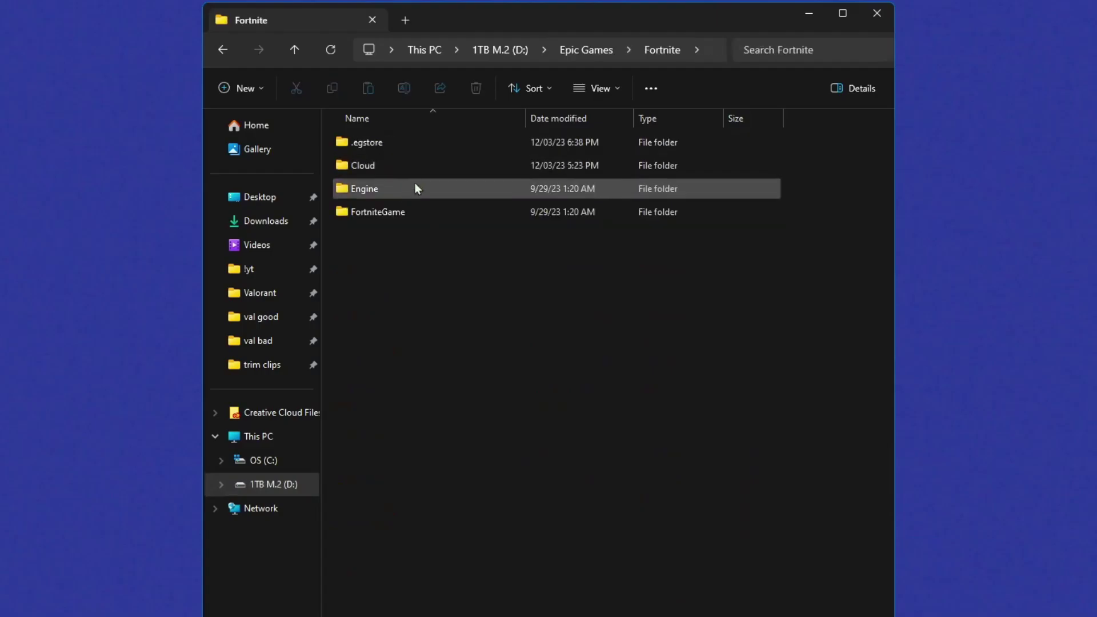
double_click(416, 216)
double_click(392, 143)
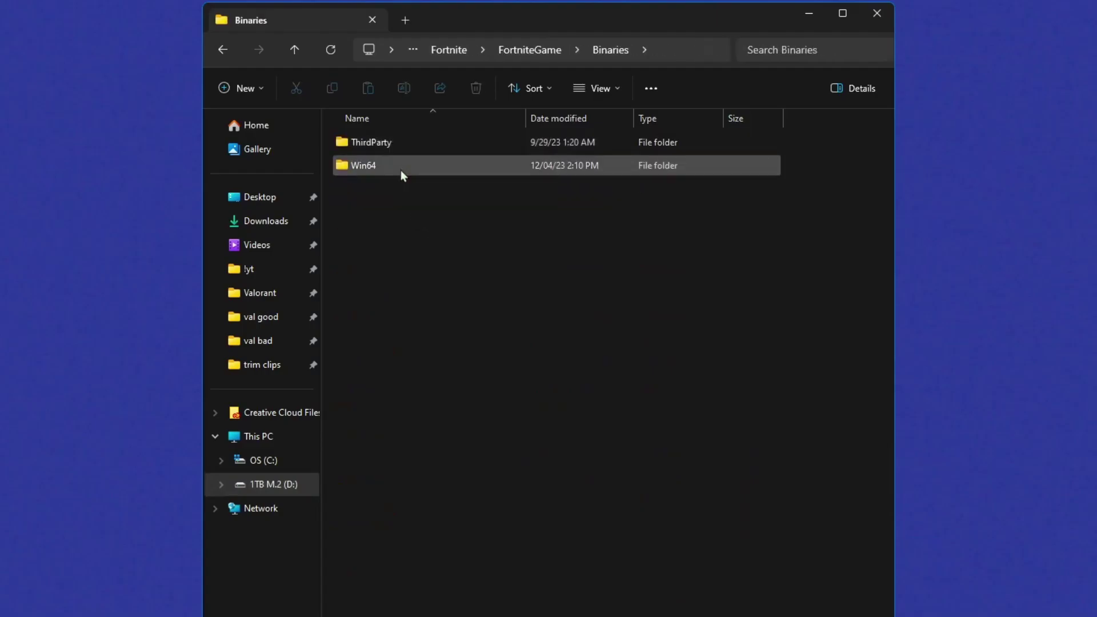
double_click(402, 164)
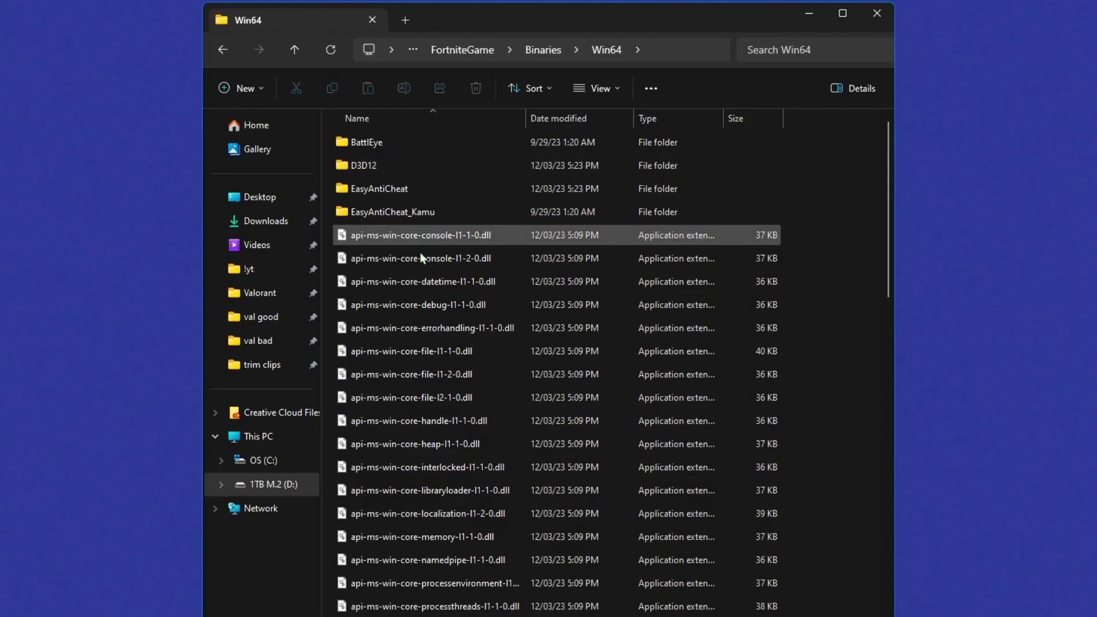
Open the compatibility properties of FortniteClient-Win64-Shipping.exe.
scroll(417, 440, down, 12)
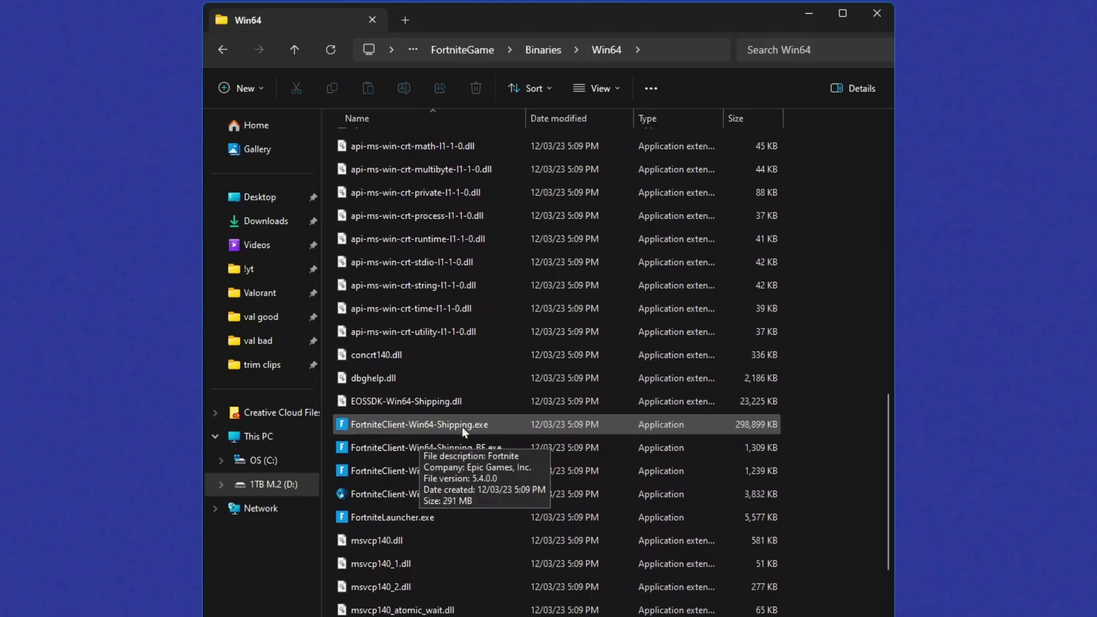
right_click(459, 424)
click(444, 351)
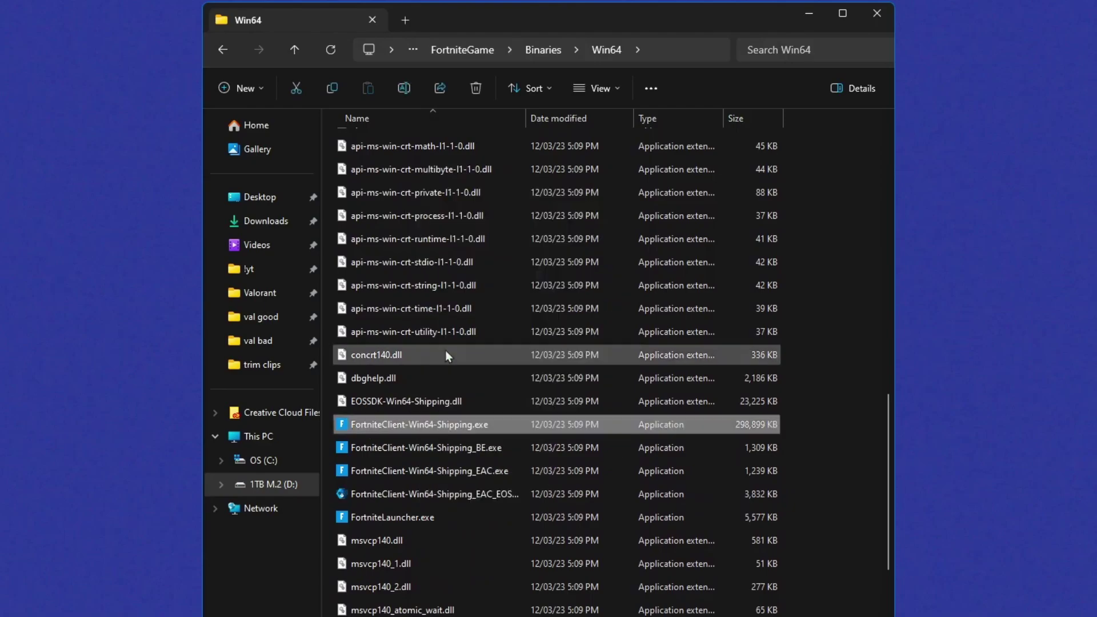
click(546, 343)
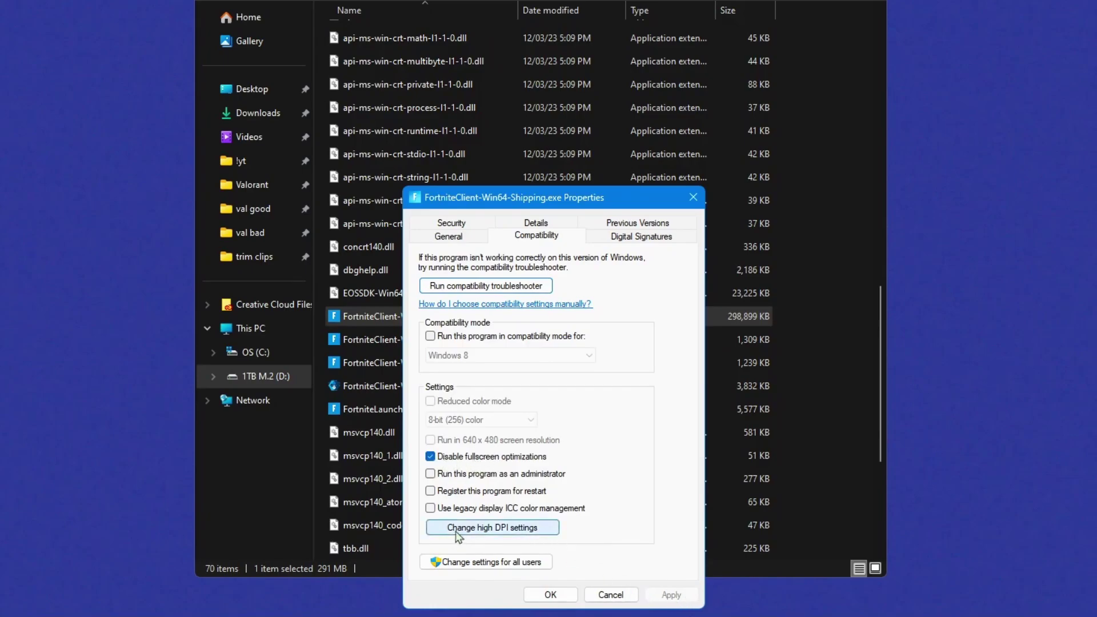
Set the game executable's high DPI scaling override to be performed by Application, and accept the properties.
click(502, 530)
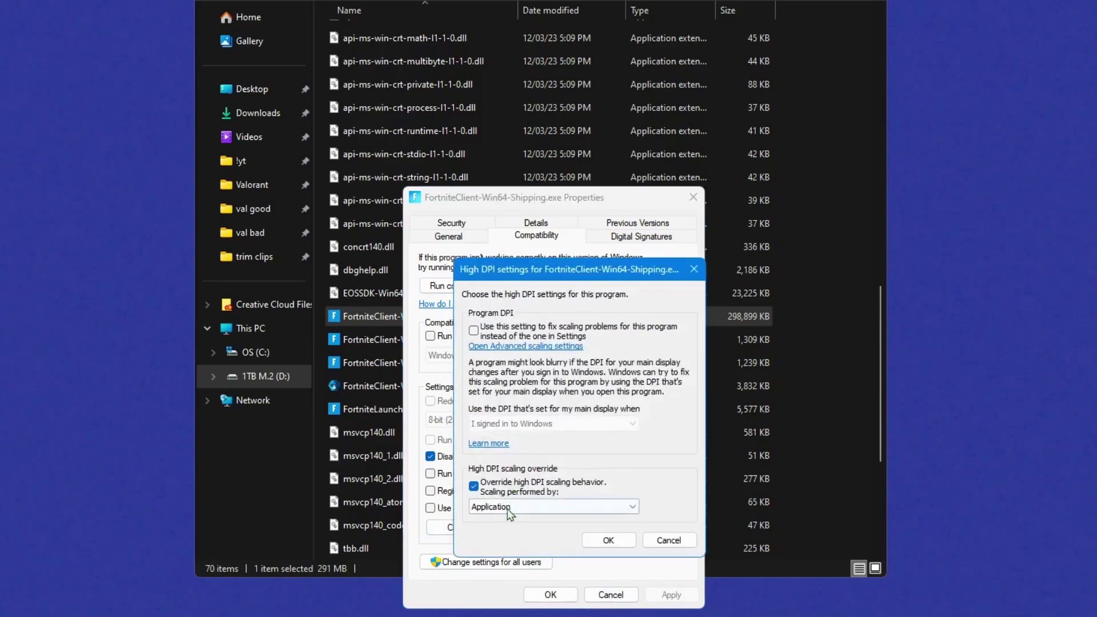
click(511, 512)
click(511, 519)
click(609, 540)
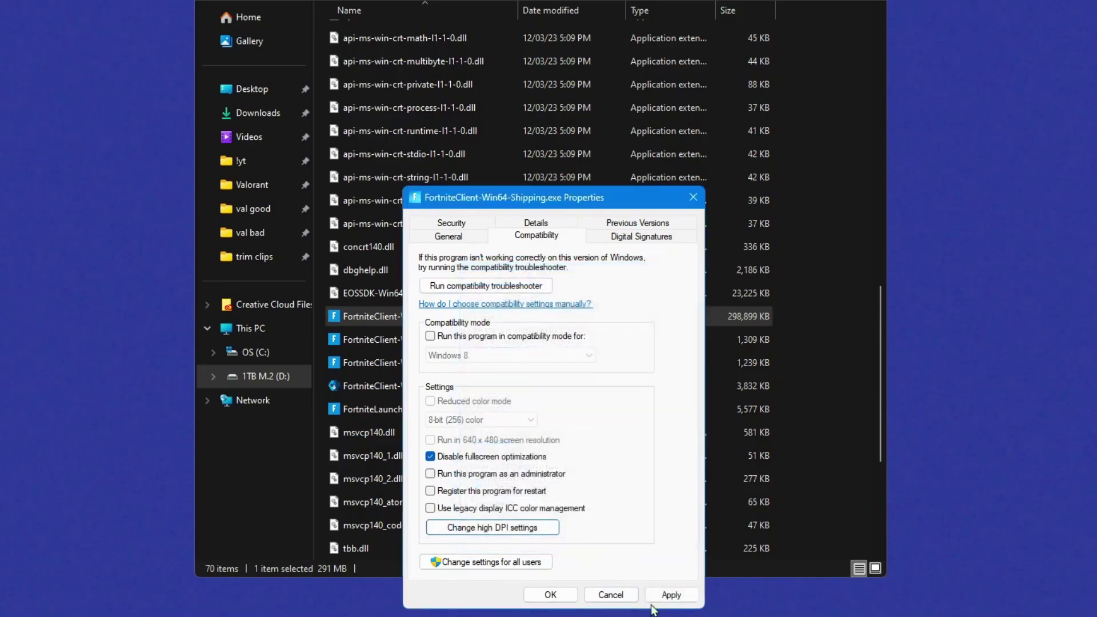
click(550, 595)
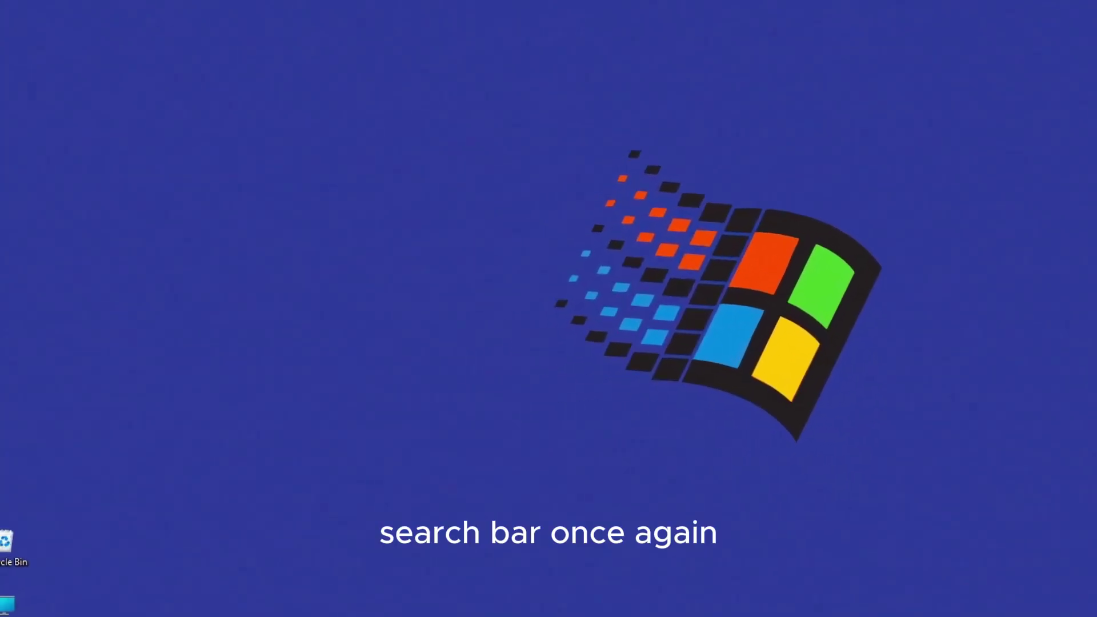
Open the Windows graphics settings page for custom per-app options.
key(super)
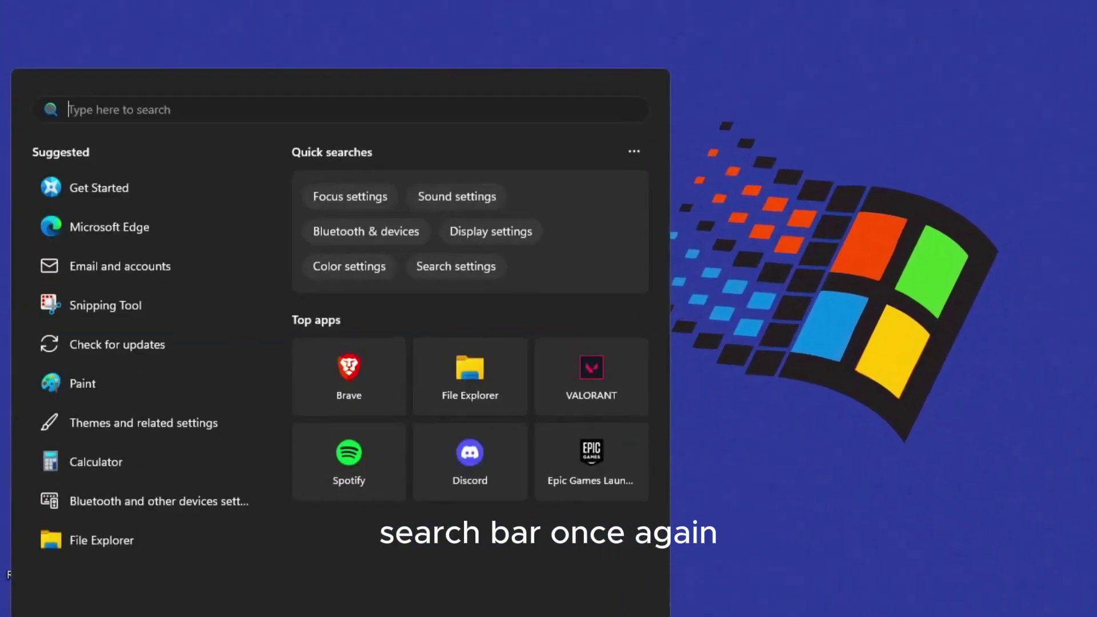
text(graphics settings)
click(149, 230)
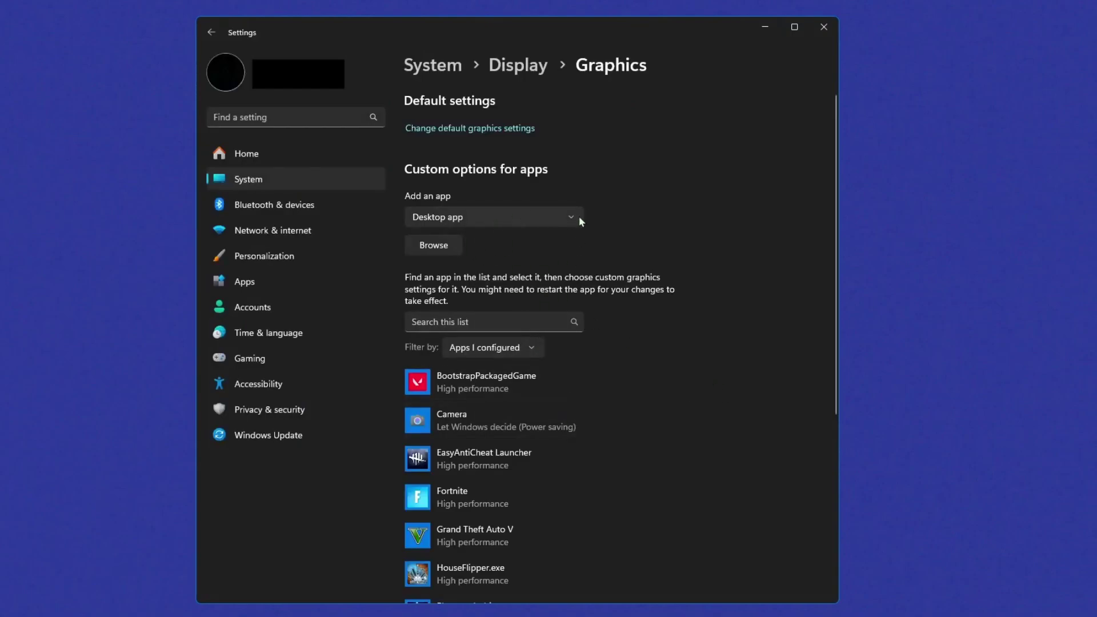
Remove the existing Fortnite entry from the list of apps with custom graphics settings.
scroll(557, 365, down, 1)
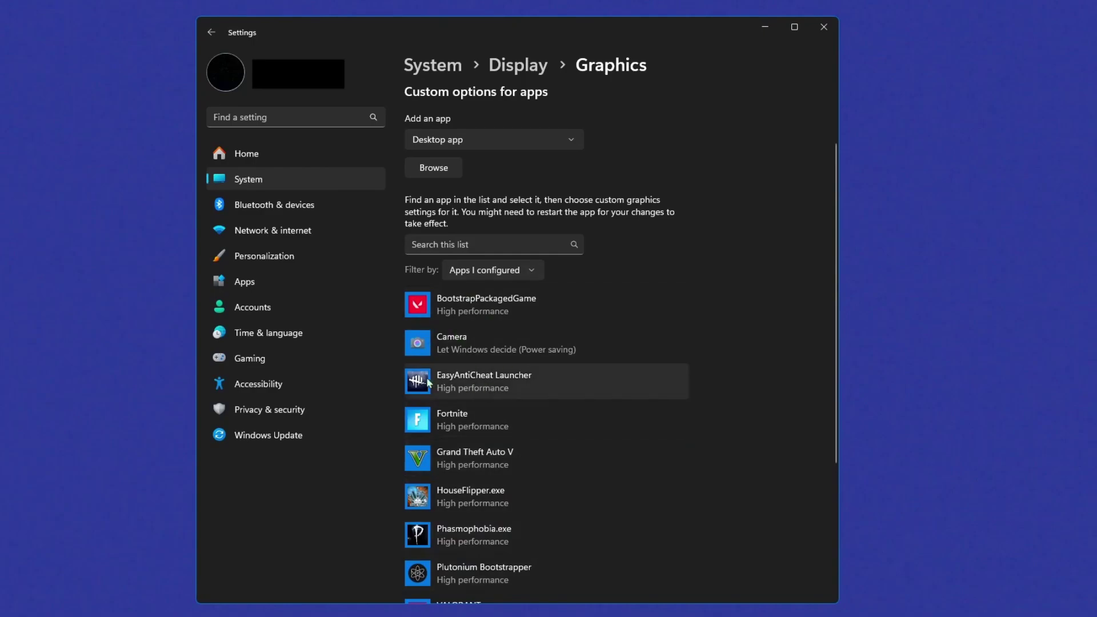
click(466, 418)
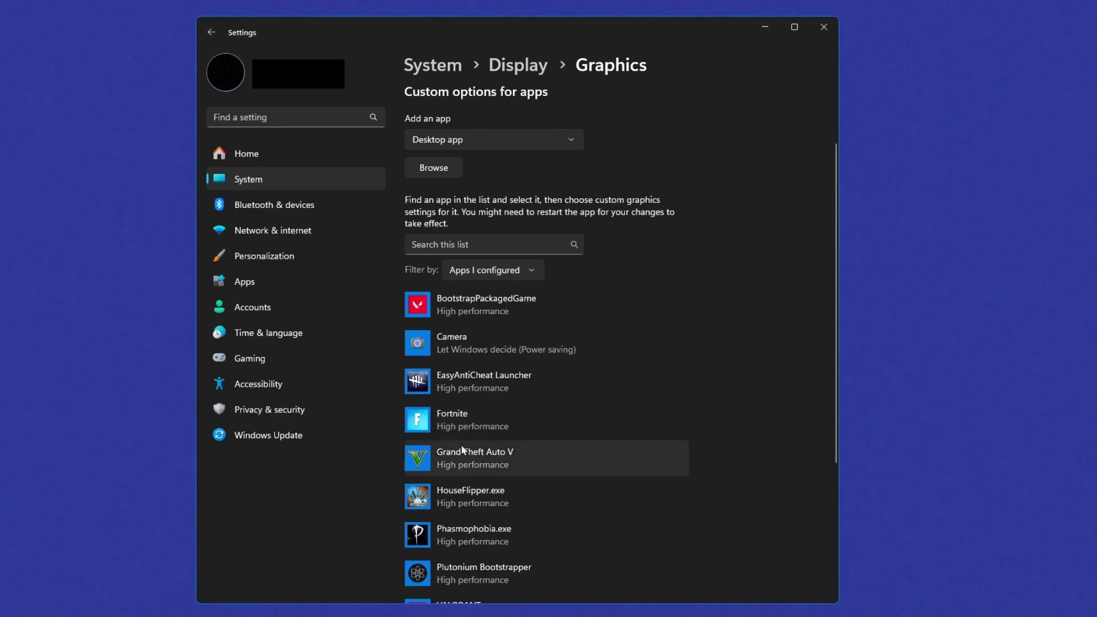
click(651, 485)
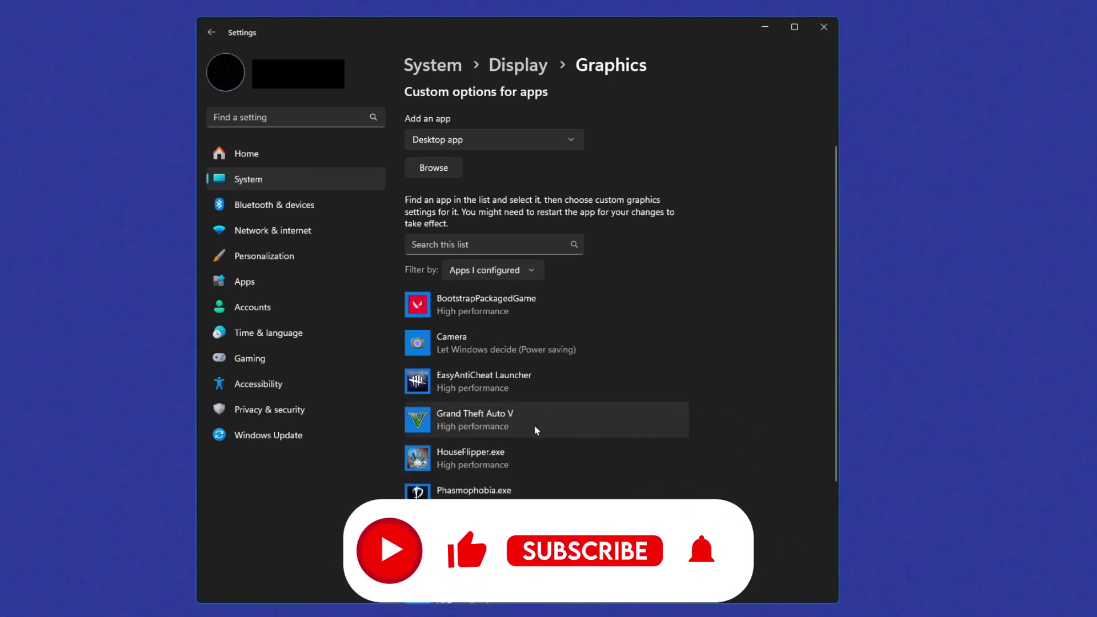
Choose Desktop app as the type of app to add to the custom graphics options.
scroll(571, 421, up, 2)
click(440, 216)
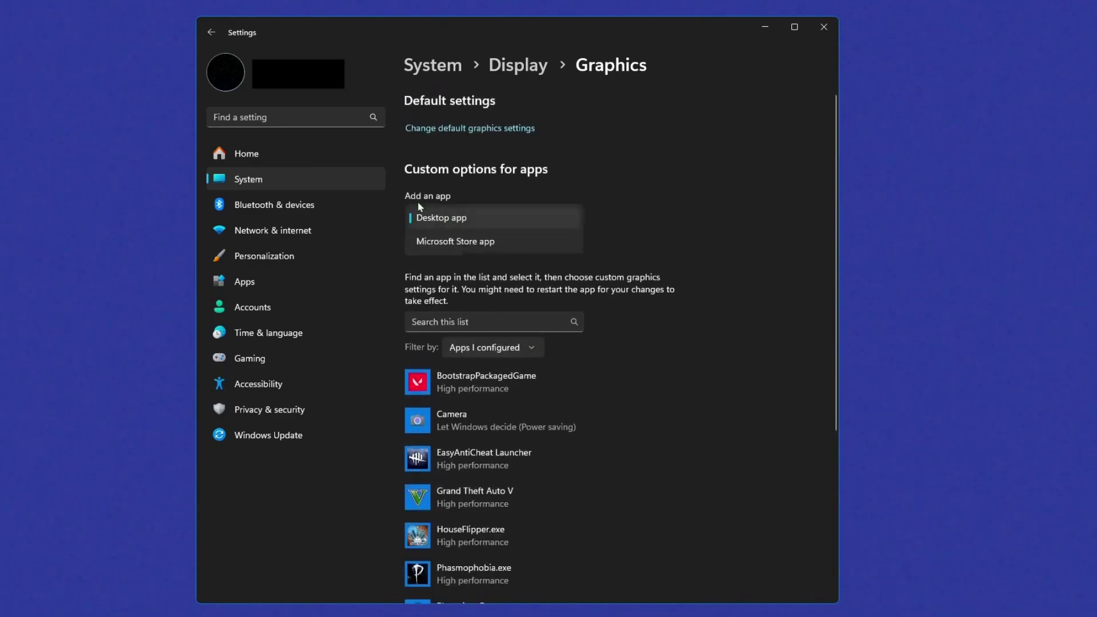
click(470, 224)
click(463, 227)
click(473, 218)
click(472, 219)
click(474, 223)
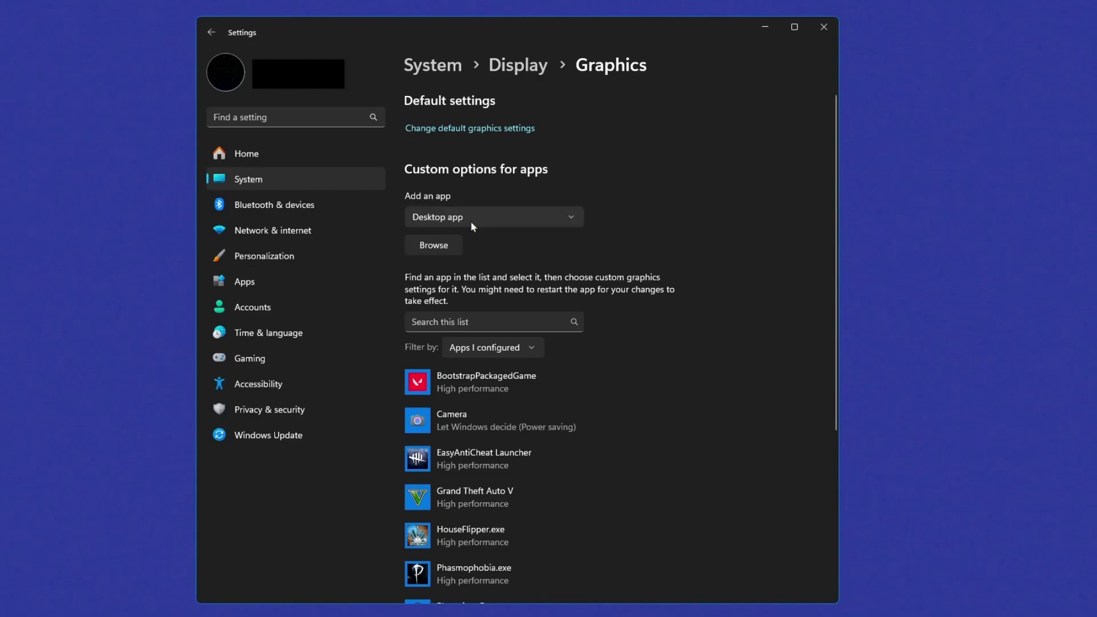
click(472, 219)
click(455, 216)
Add FortniteClient-Win64-Shipping.exe from D:\Epic Games\Fortnite\FortniteGame\Binaries\Win64 to the custom graphics app list.
click(434, 245)
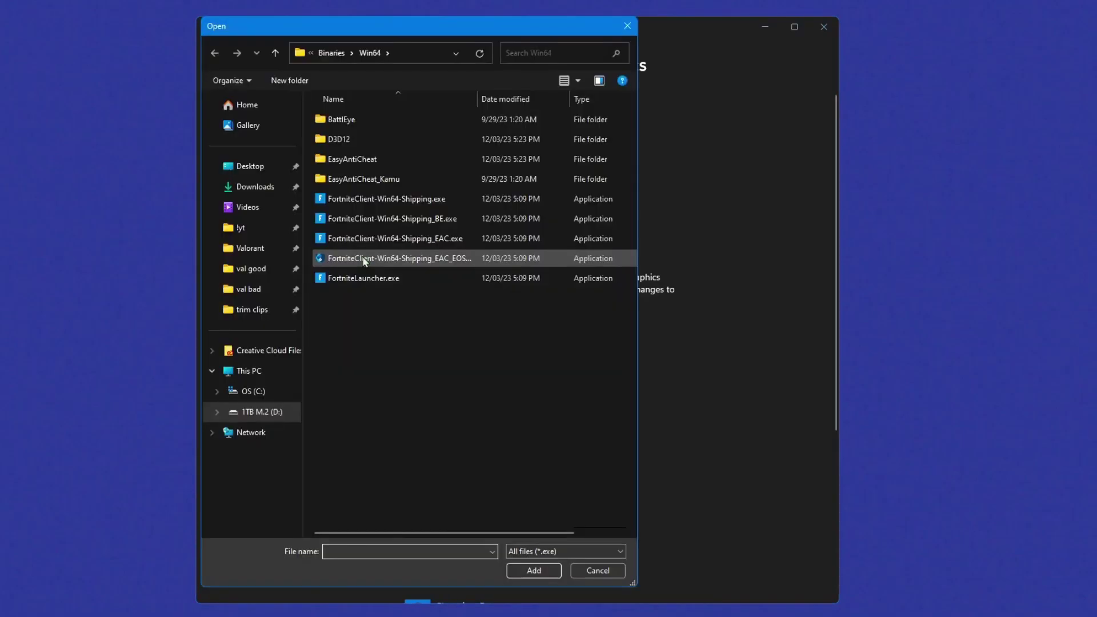
click(276, 412)
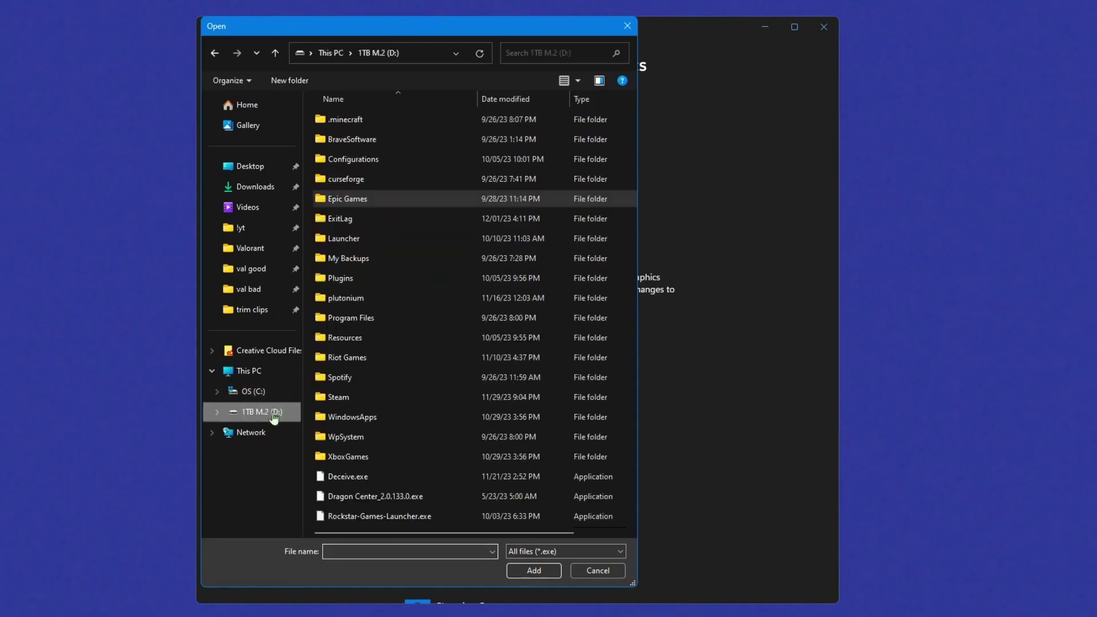
double_click(343, 200)
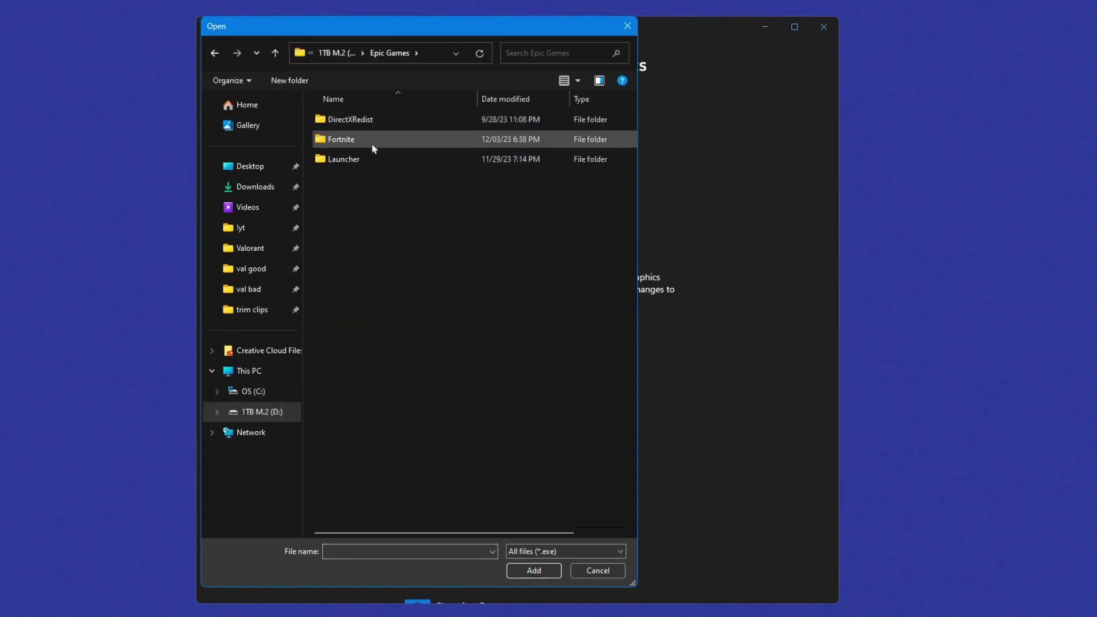
double_click(372, 141)
double_click(375, 179)
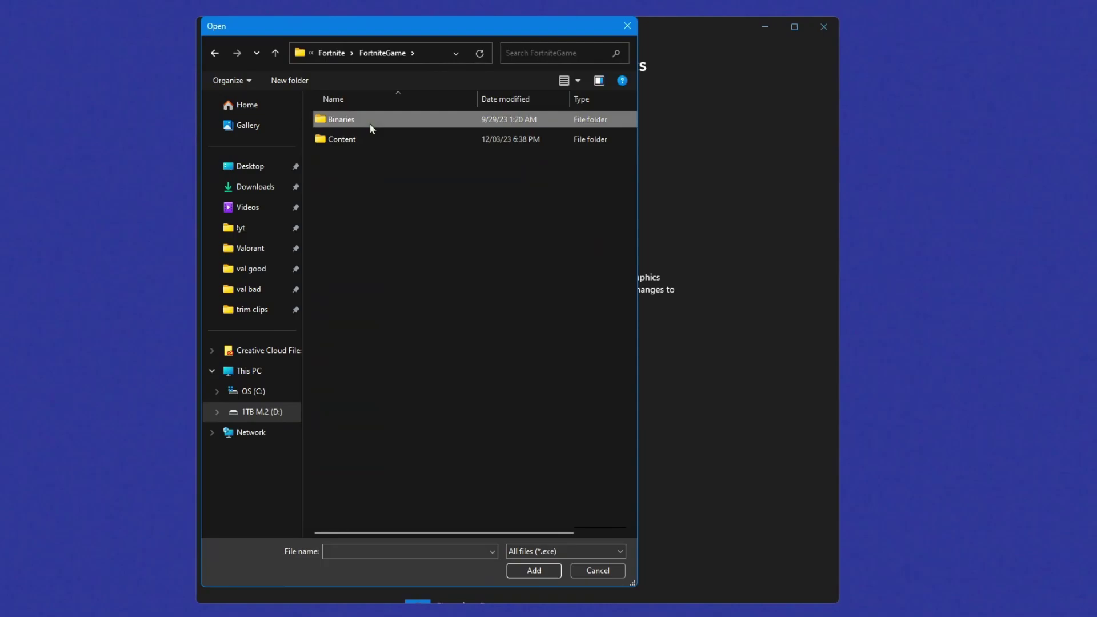
double_click(369, 121)
double_click(372, 138)
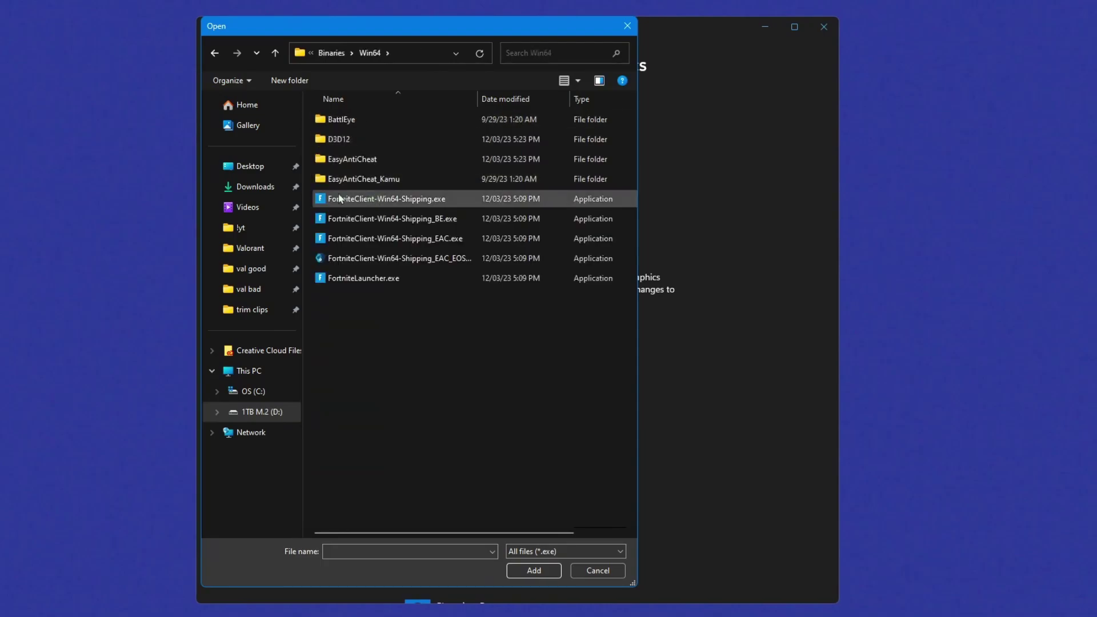
click(380, 200)
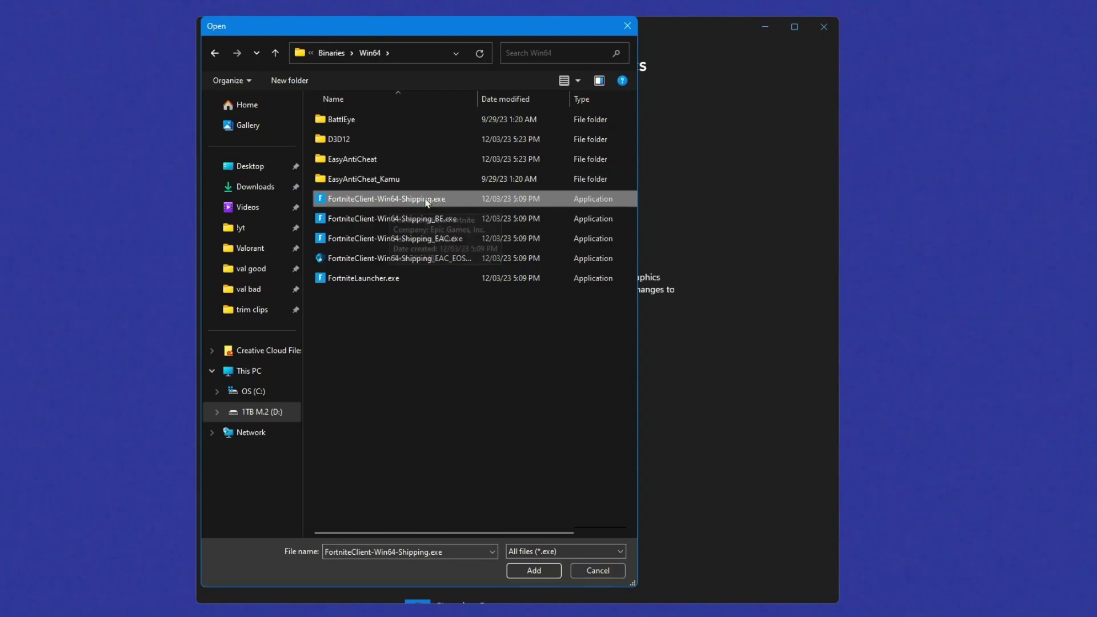
click(528, 571)
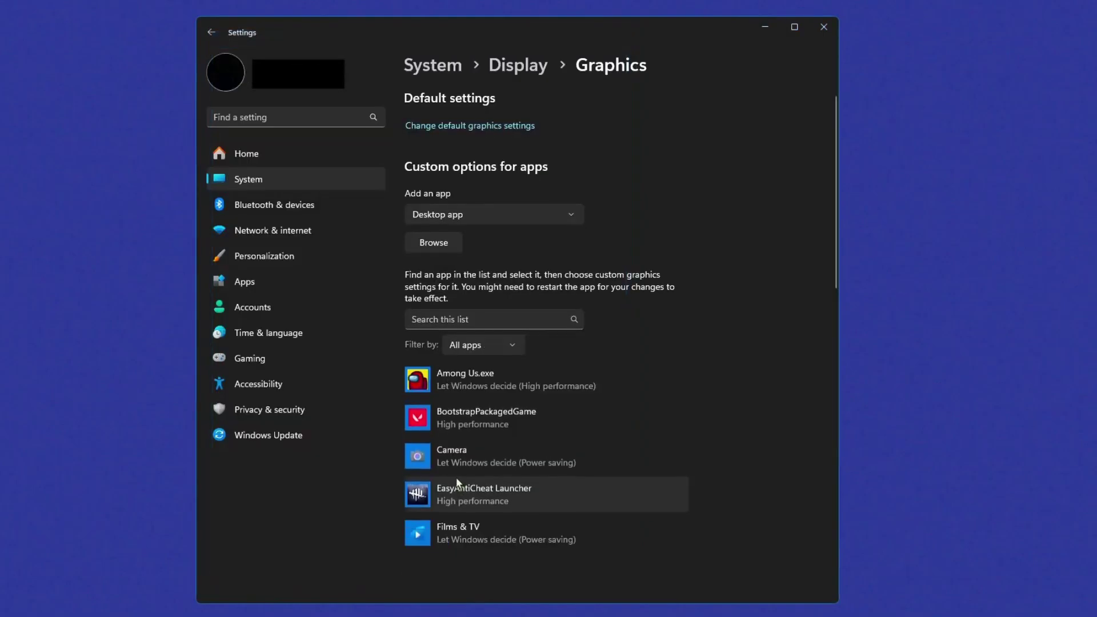
Set Fortnite's graphics preference to High performance and save it.
click(578, 483)
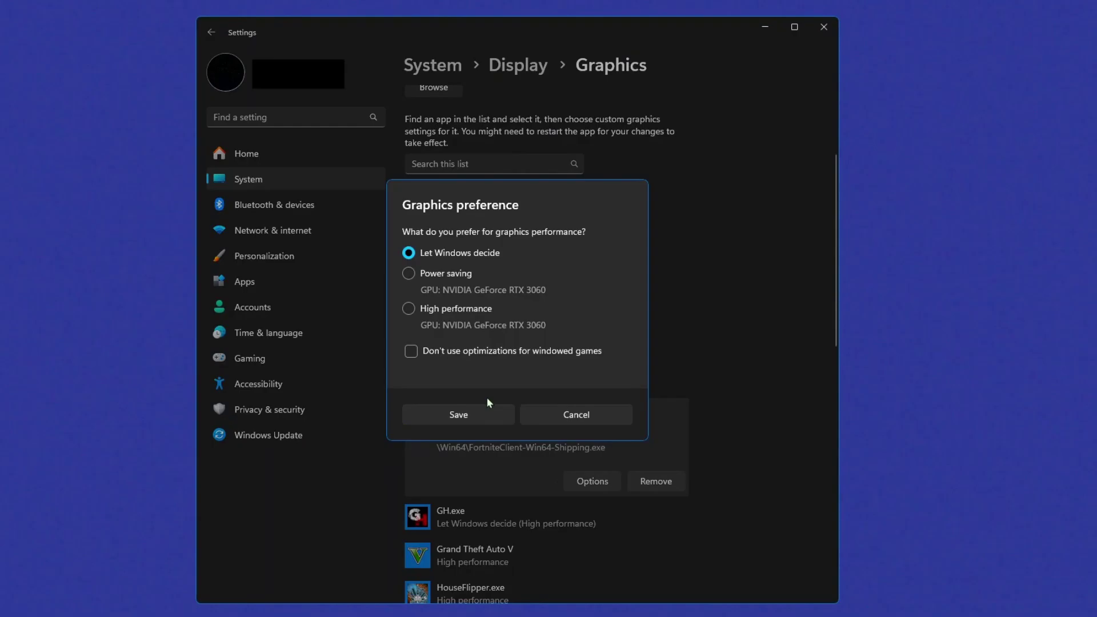
click(503, 420)
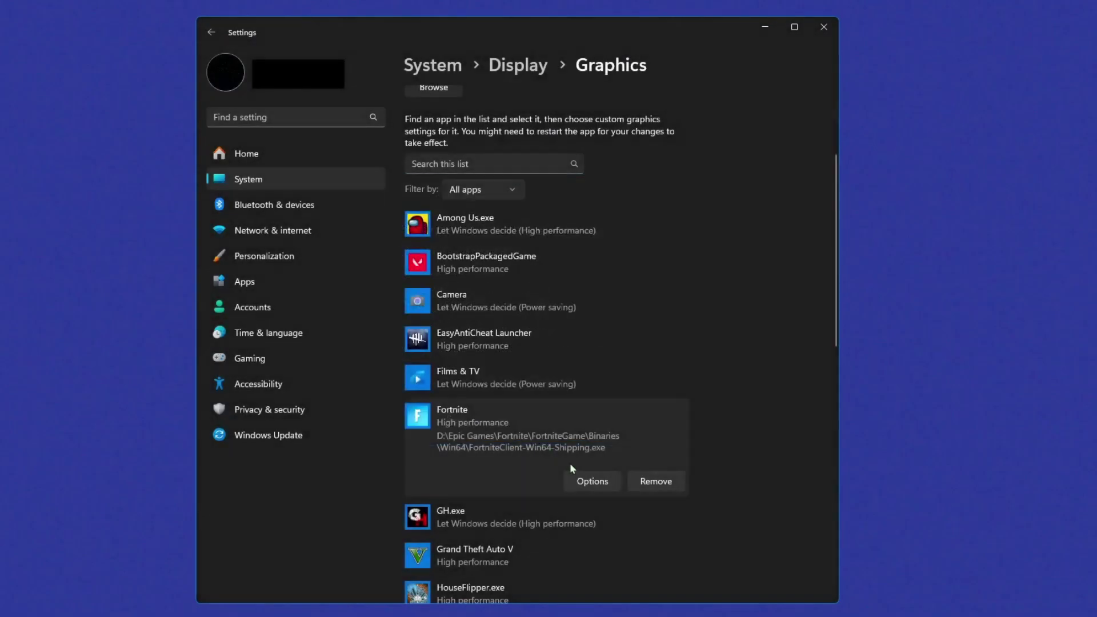